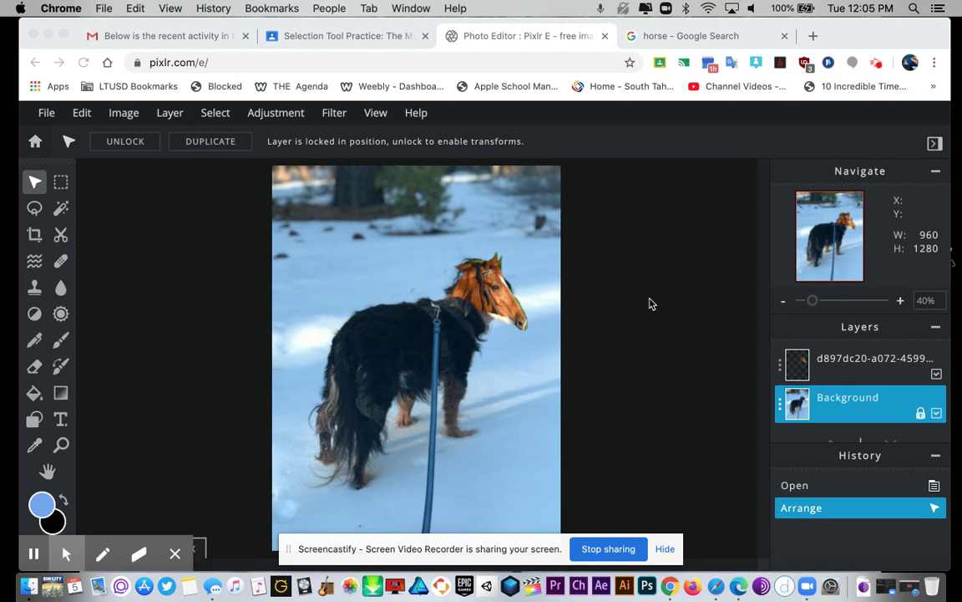
Step: Nudge the pasted horse head slightly upward so it sits over the dog's head
left_click(665, 552)
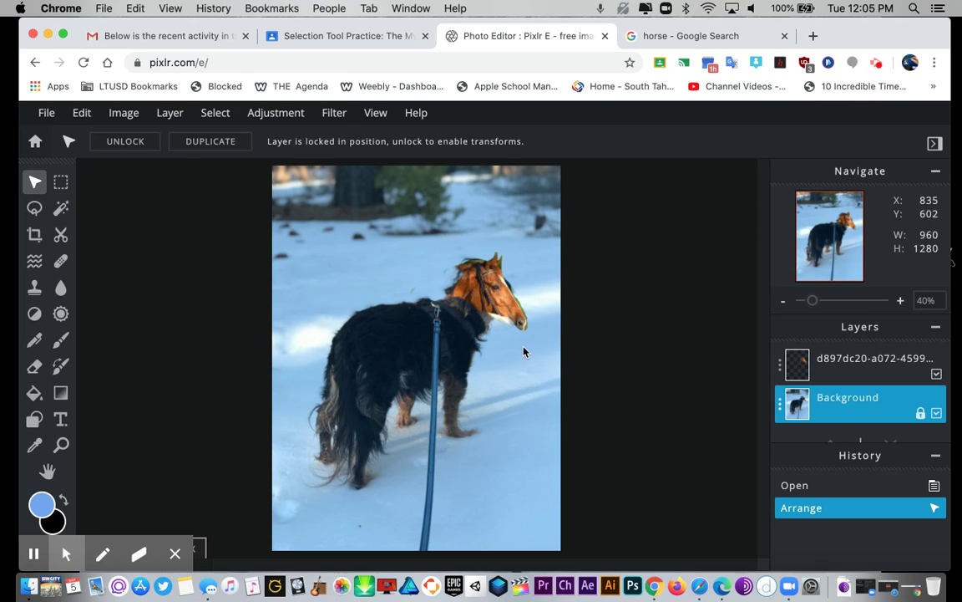
left_click(487, 286)
mouse_move(488, 287)
left_mouse_down()
mouse_move(520, 220)
mouse_move(486, 274)
left_mouse_up()
left_click(616, 269)
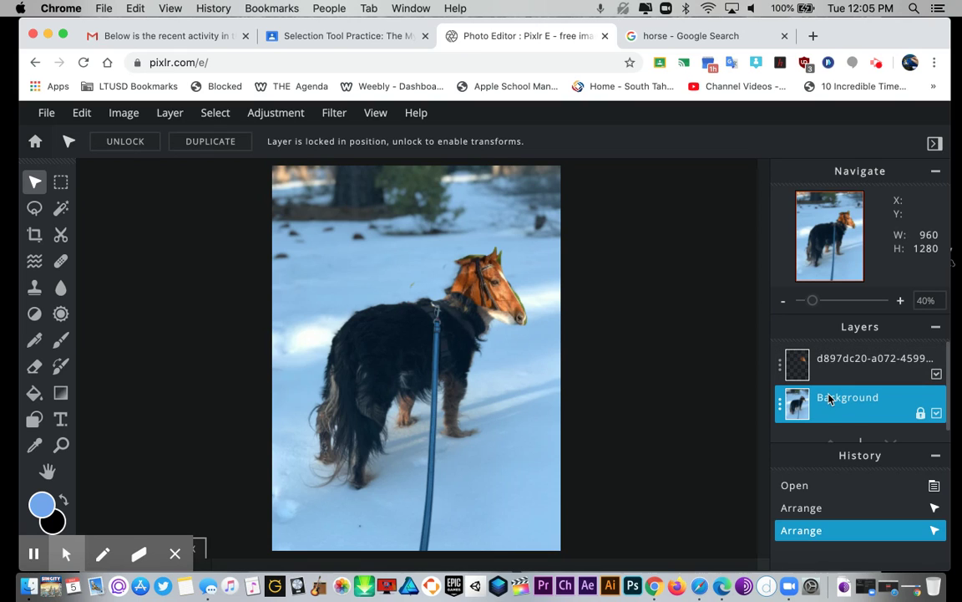
Step: Hide the Background layer to view the horse head alone, then show it again
scroll(830, 399, "down", 1)
scroll(830, 399, "up", 1)
left_click(936, 413)
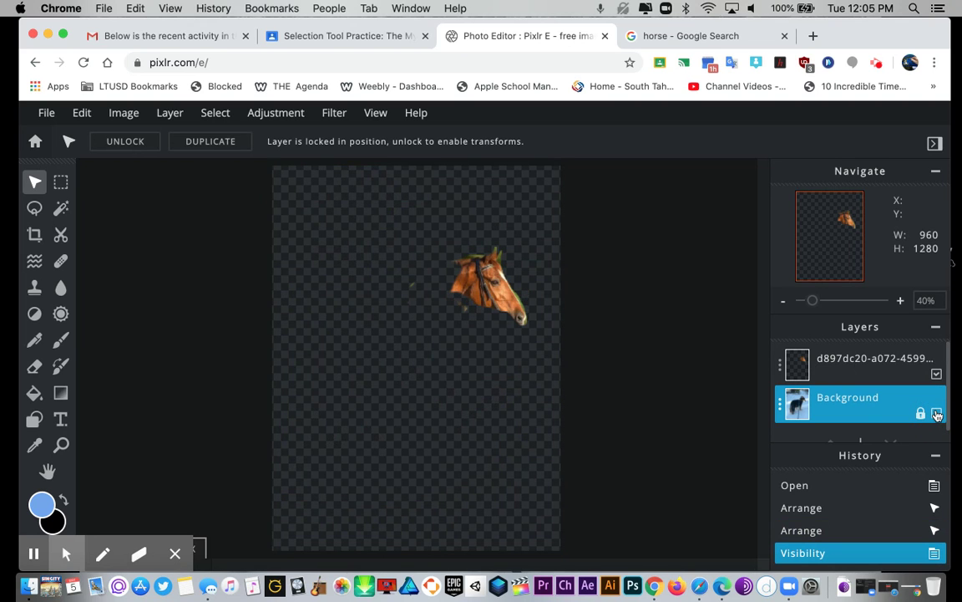
left_click(936, 413)
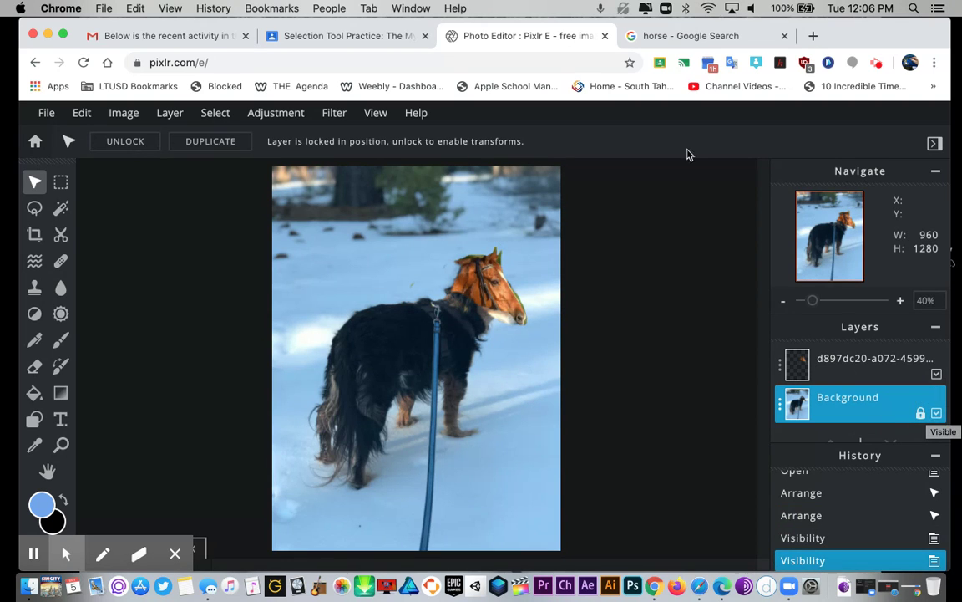
Step: In the horse search tab, replace the query with 'shark' and run the image search
left_click(698, 32)
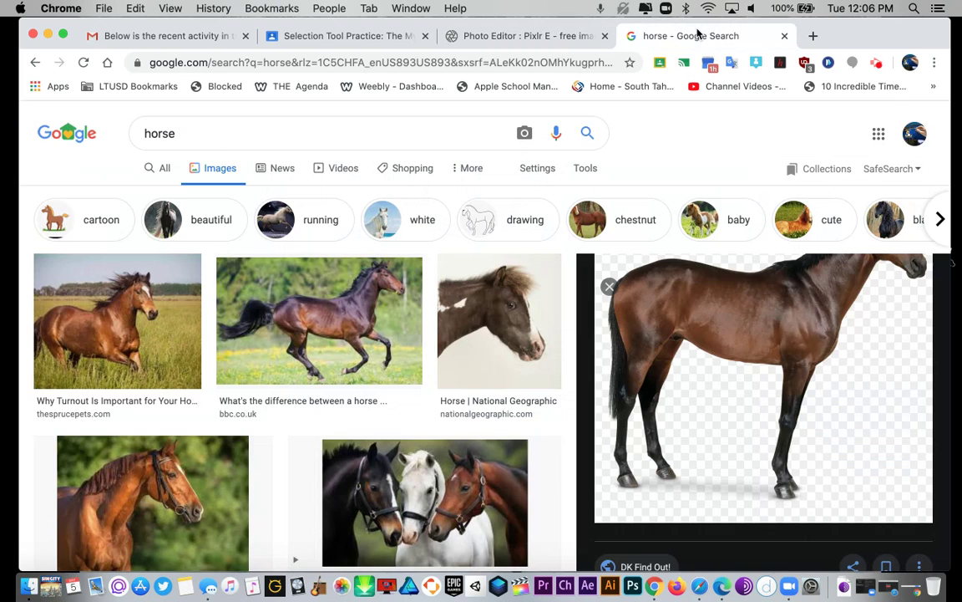
left_click_drag(188, 133, 143, 122)
key("BackSpace")
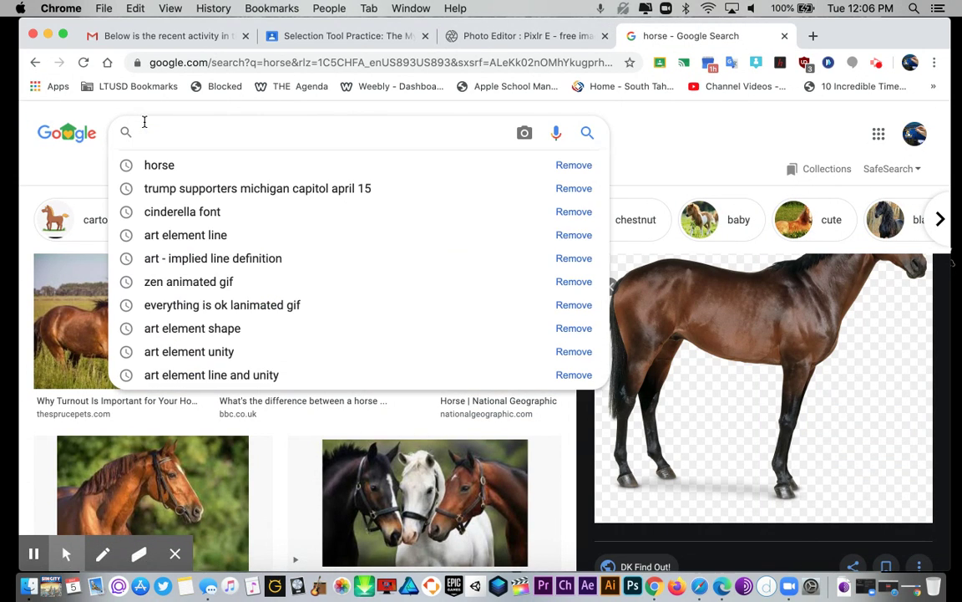
type("shark")
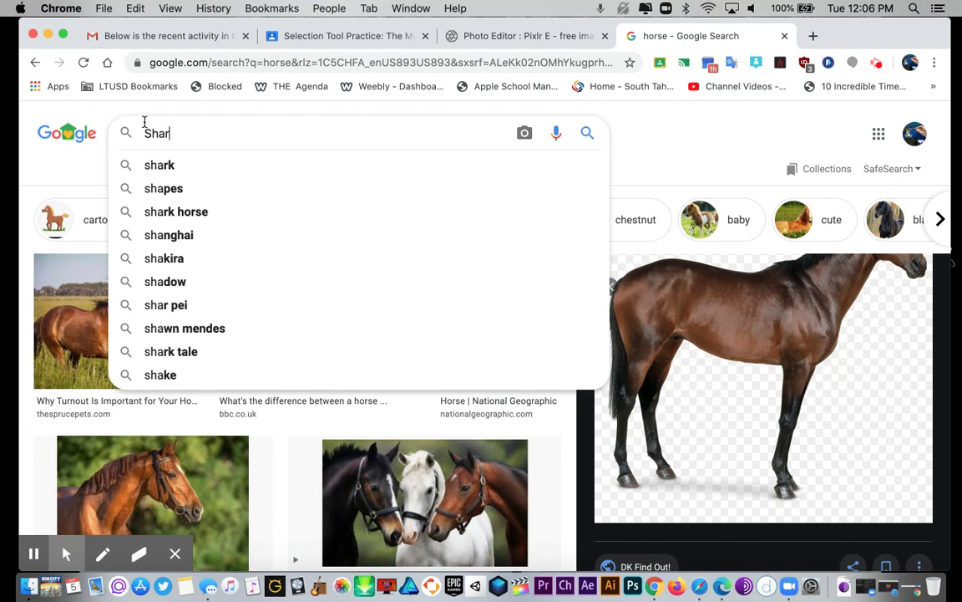
key("Return")
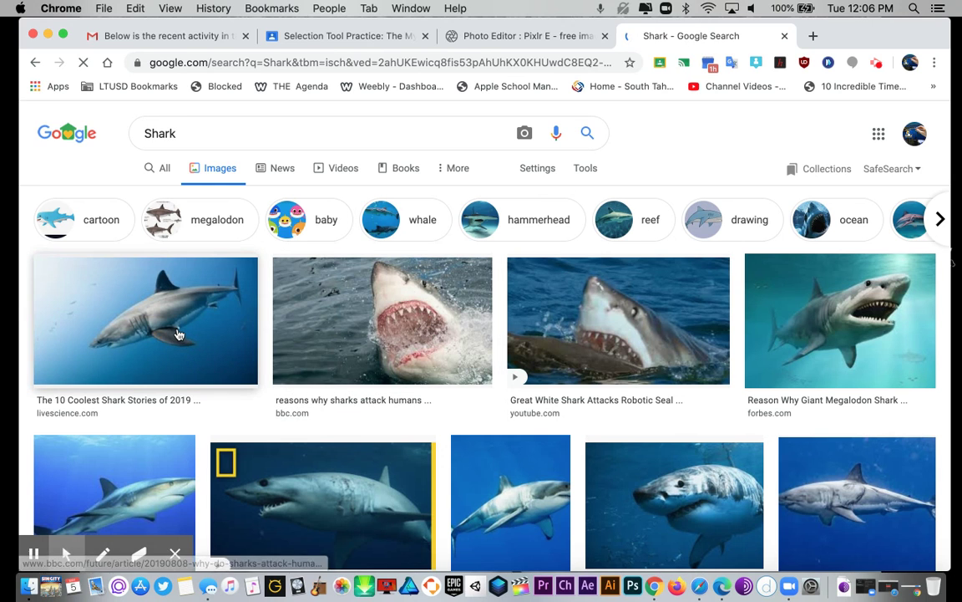
Step: Scroll down through the shark image results
scroll(364, 410, "down", 8)
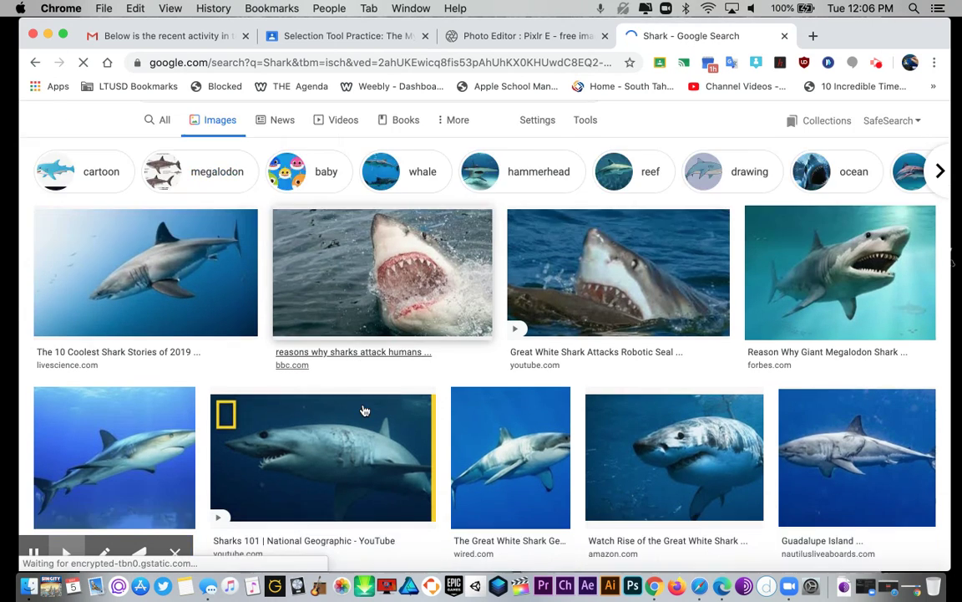
scroll(364, 410, "down", 15)
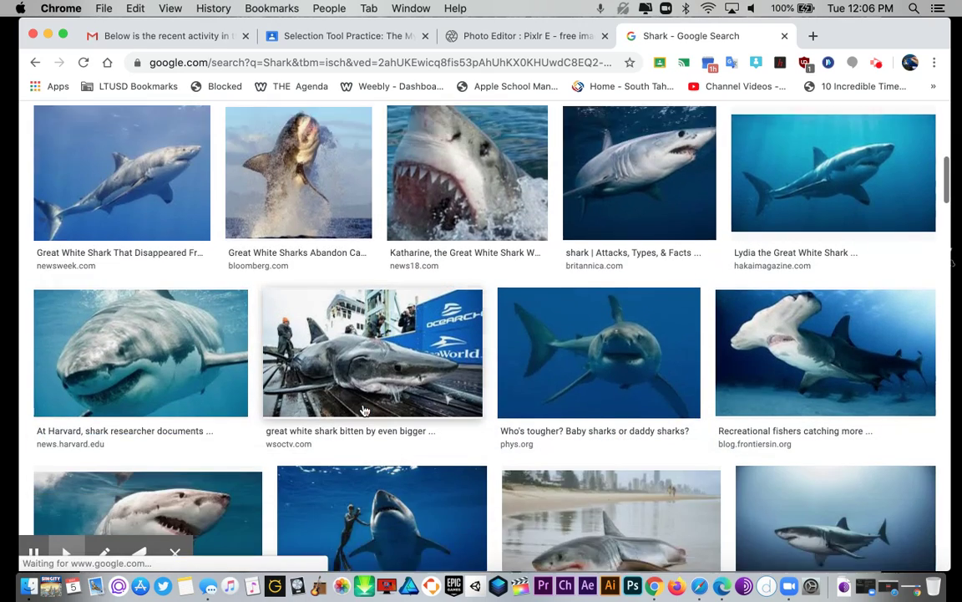
scroll(364, 410, "down", 7)
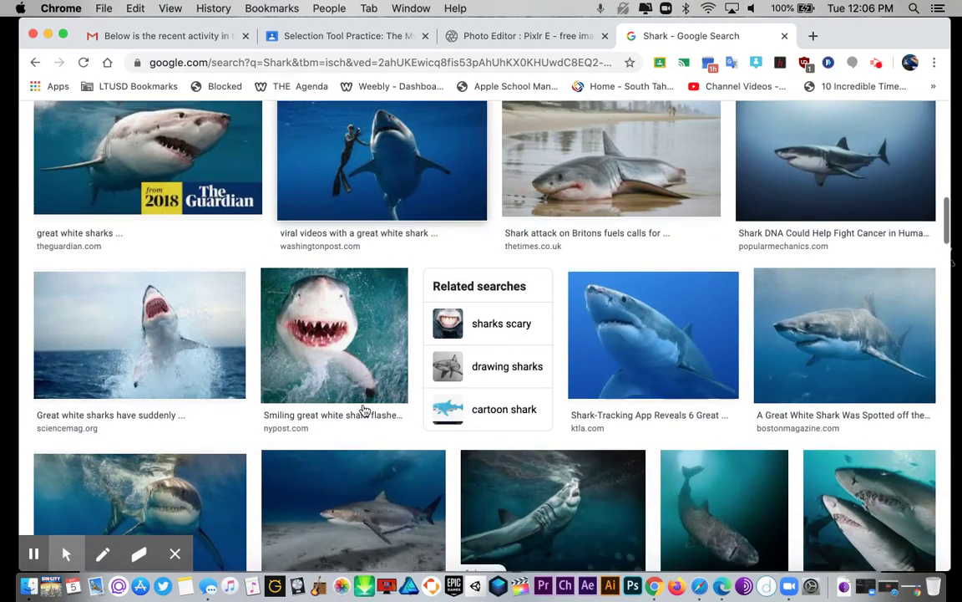
scroll(365, 410, "down", 5)
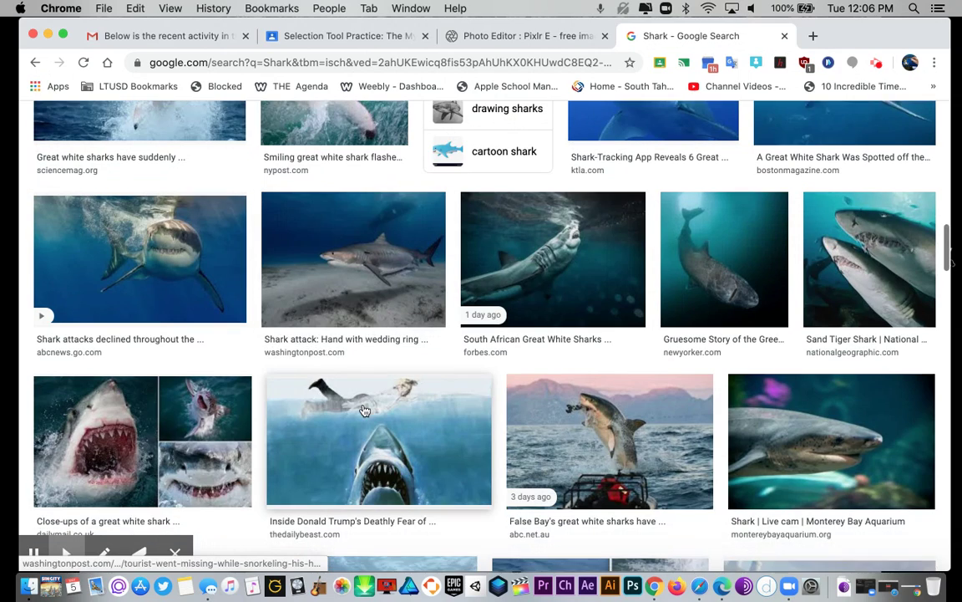
scroll(365, 410, "down", 3)
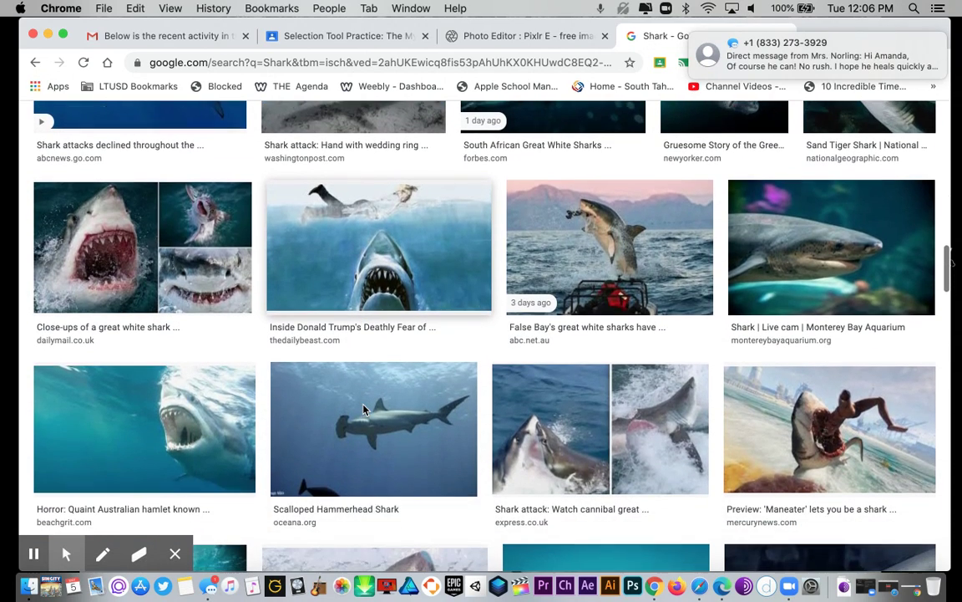
scroll(365, 410, "down", 3)
scroll(364, 411, "down", 4)
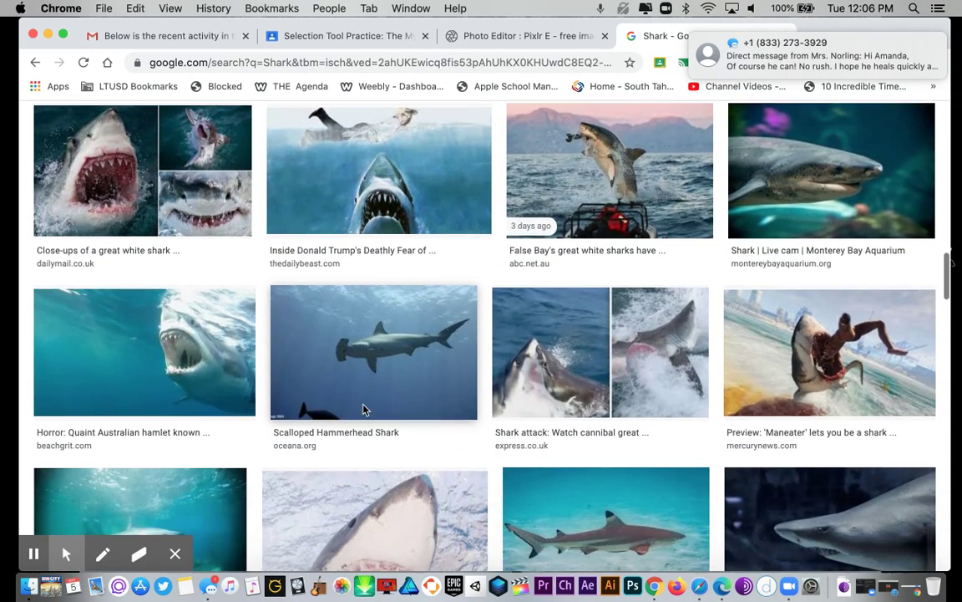
scroll(364, 410, "down", 1)
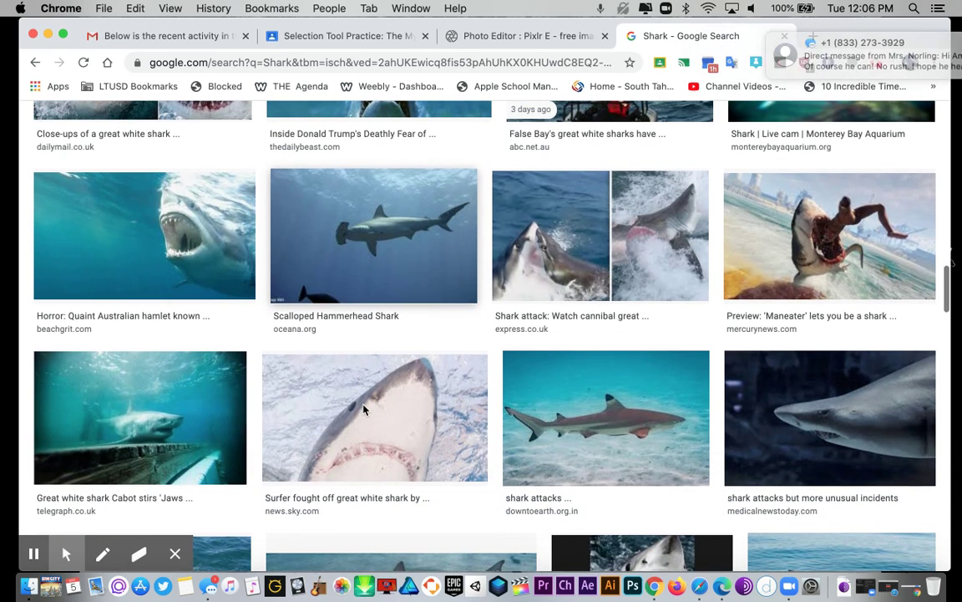
scroll(364, 410, "down", 4)
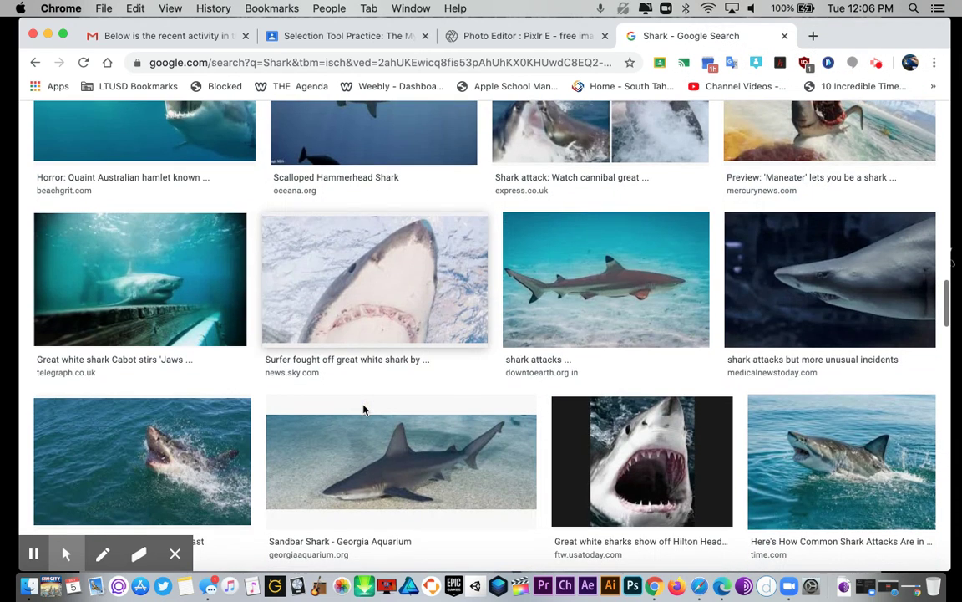
Step: Open the shark attacks result's DownToEarth article and bring up the blacktip shark photo's context menu
left_click(651, 263)
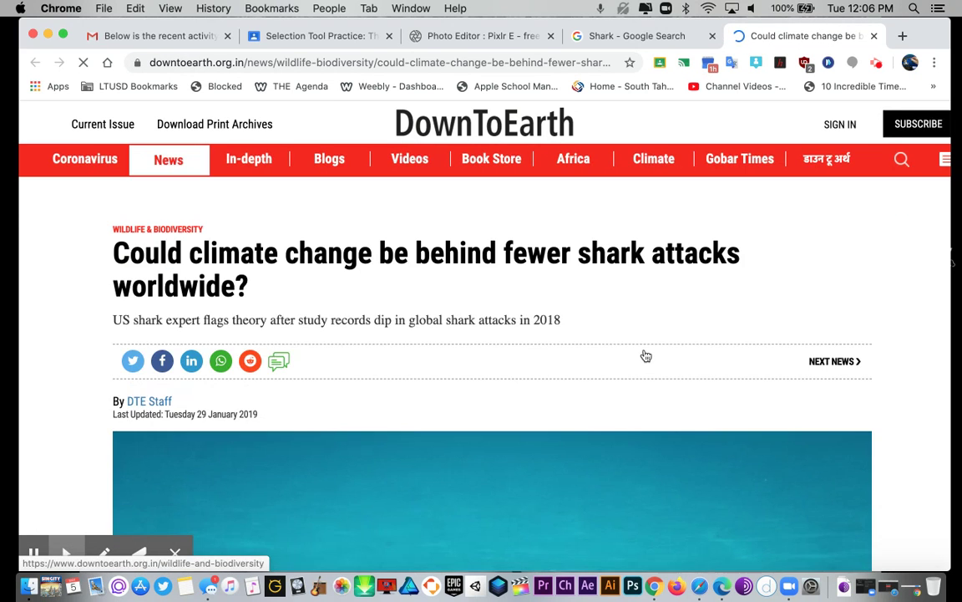
scroll(645, 356, "down", 5)
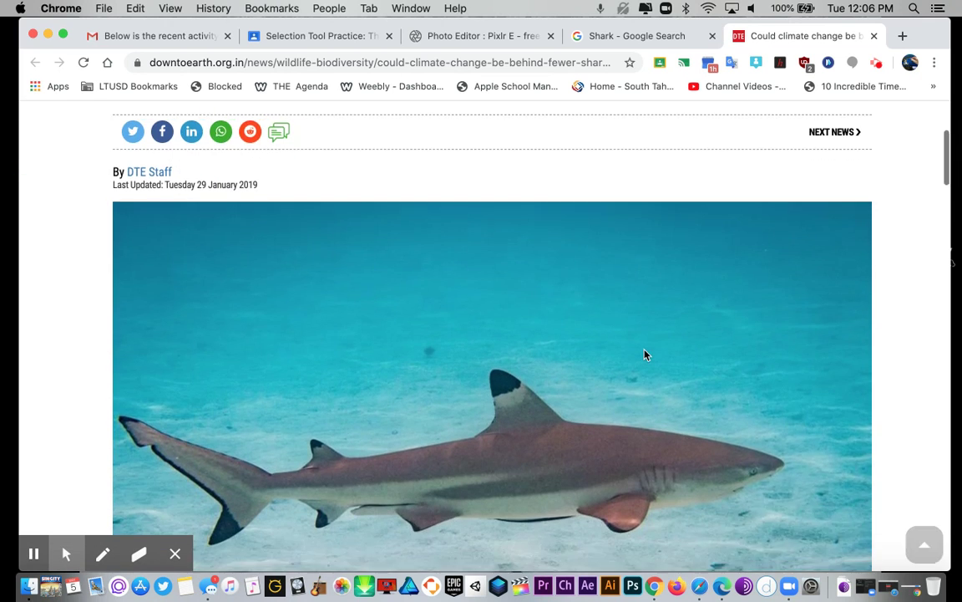
scroll(646, 355, "down", 3)
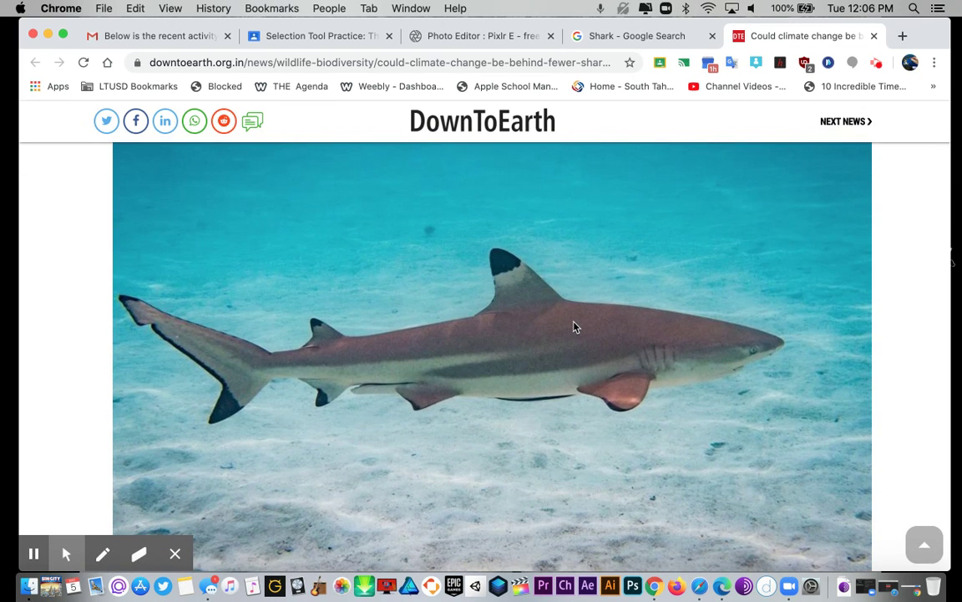
right_click(574, 327)
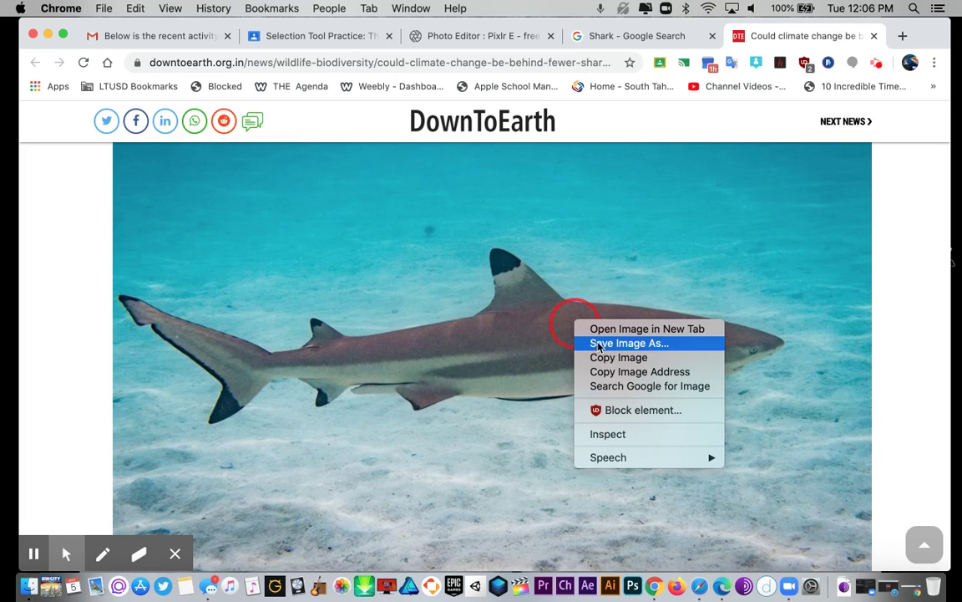
Step: Save the article's shark photo to Downloads under the name Shark.jpg
left_click(599, 343)
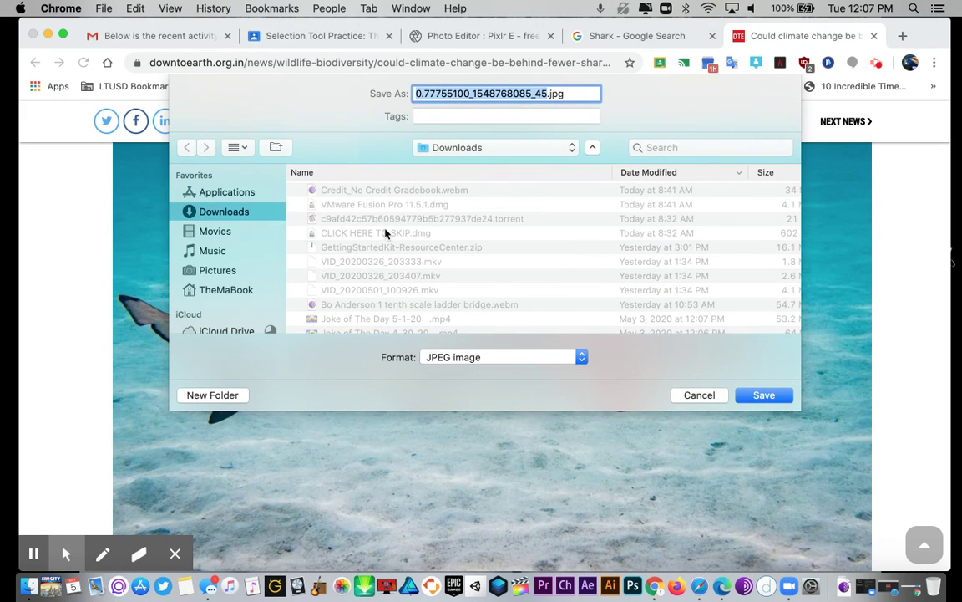
key("BackSpace")
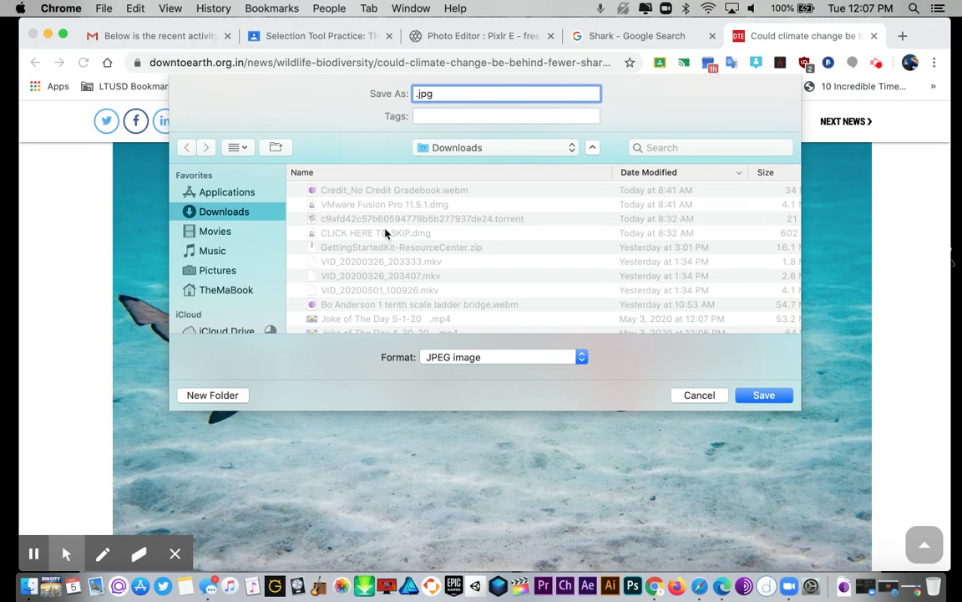
type("Shark")
left_click(764, 396)
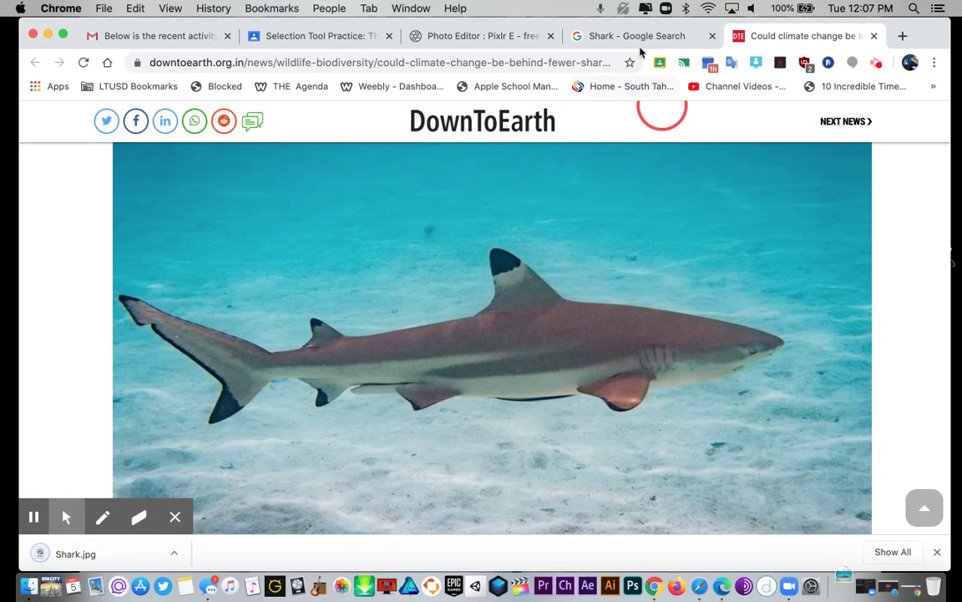
Step: Back in Pixlr E, open Shark.jpg from the Downloads folder as a new document tab
left_click(465, 37)
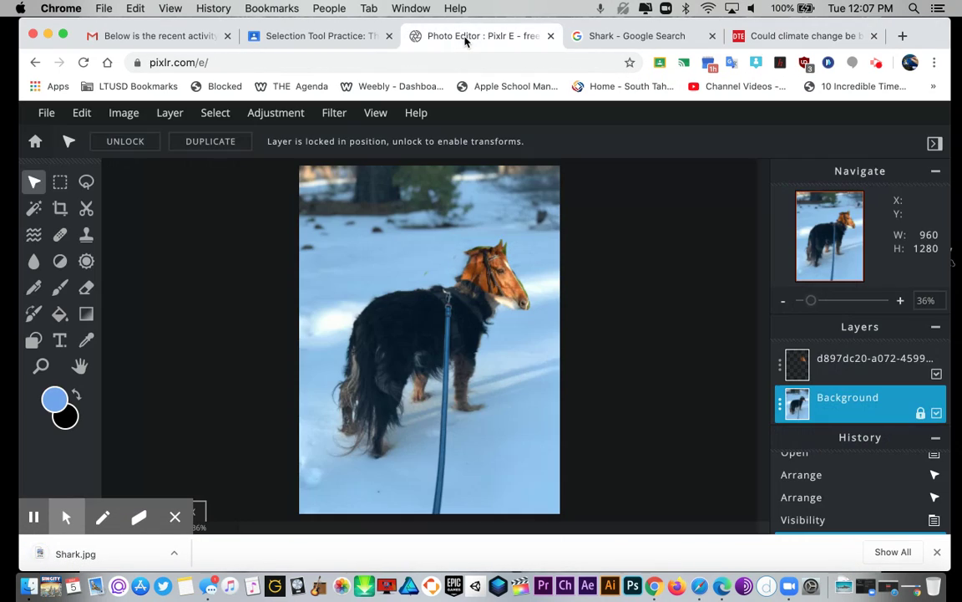
left_click(46, 112)
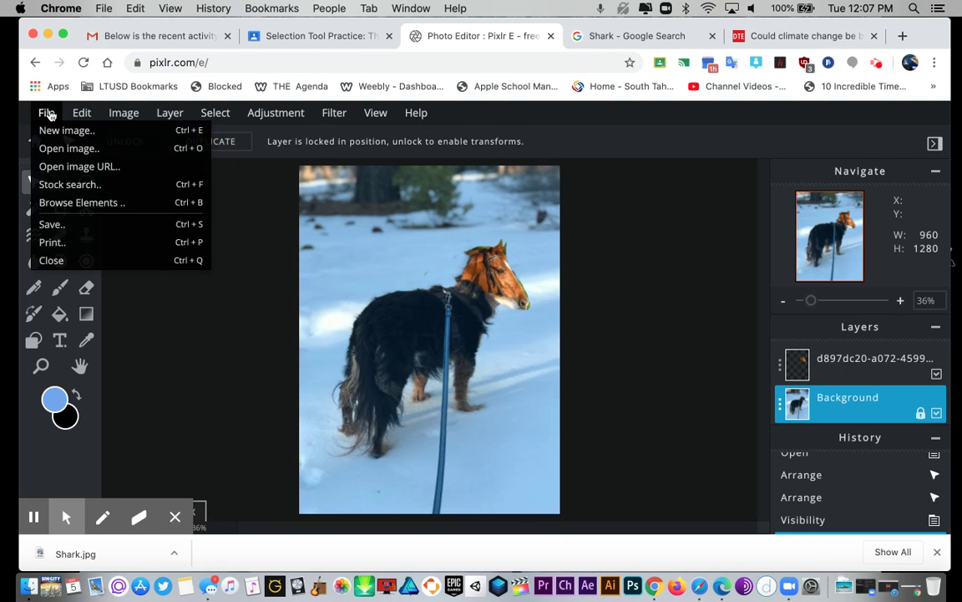
left_click(125, 149)
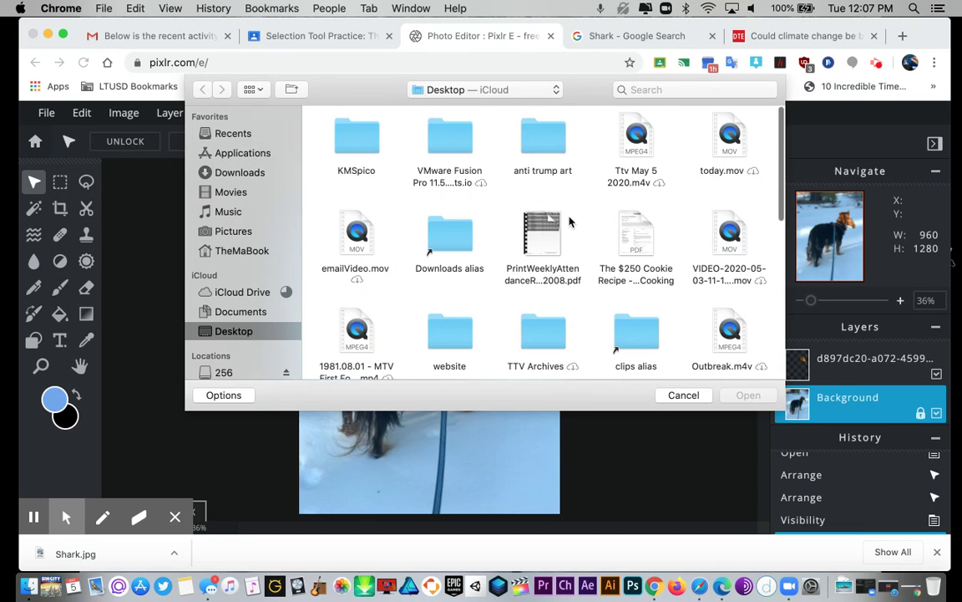
scroll(569, 221, "down", 4)
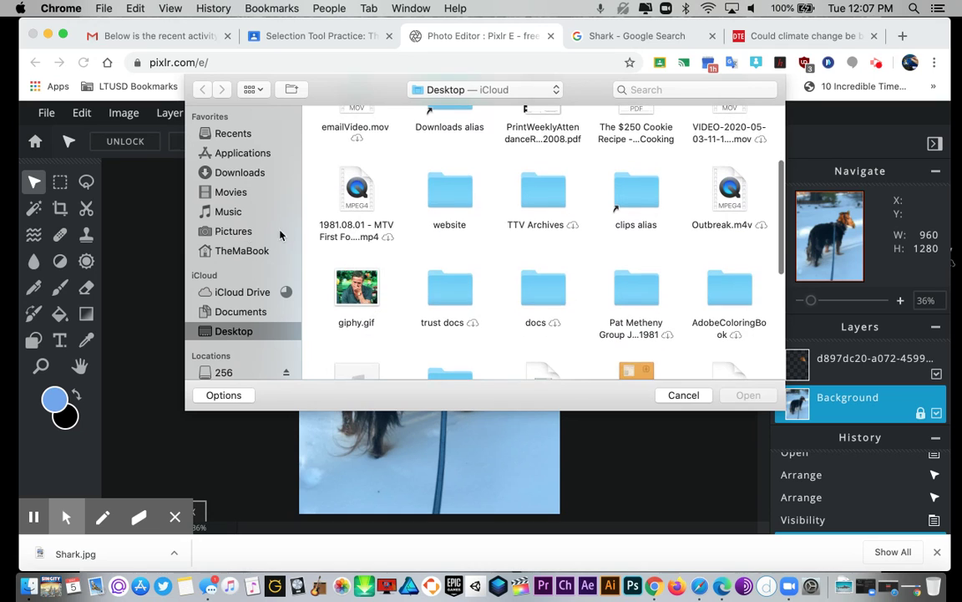
left_click(209, 169)
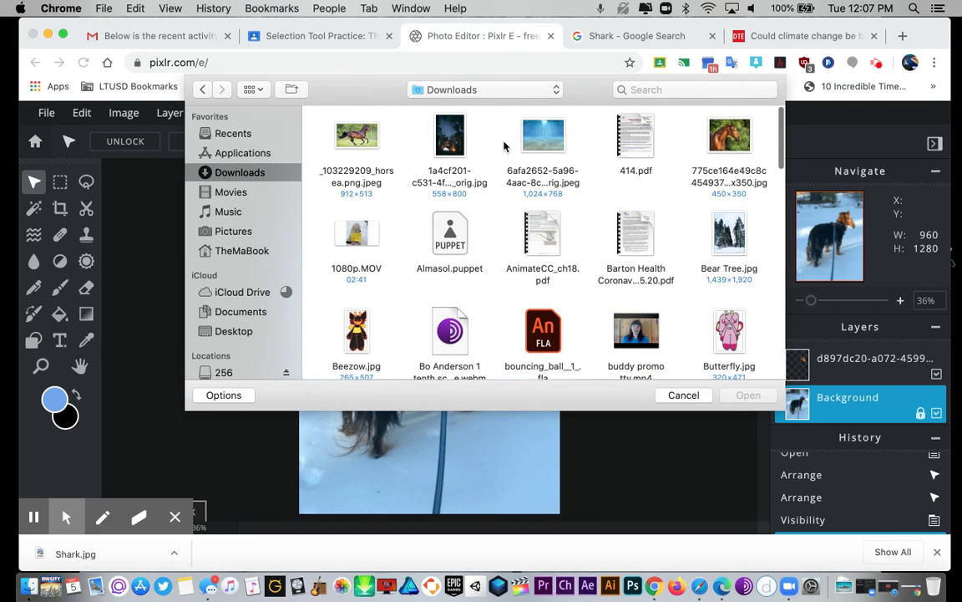
mouse_move(561, 247)
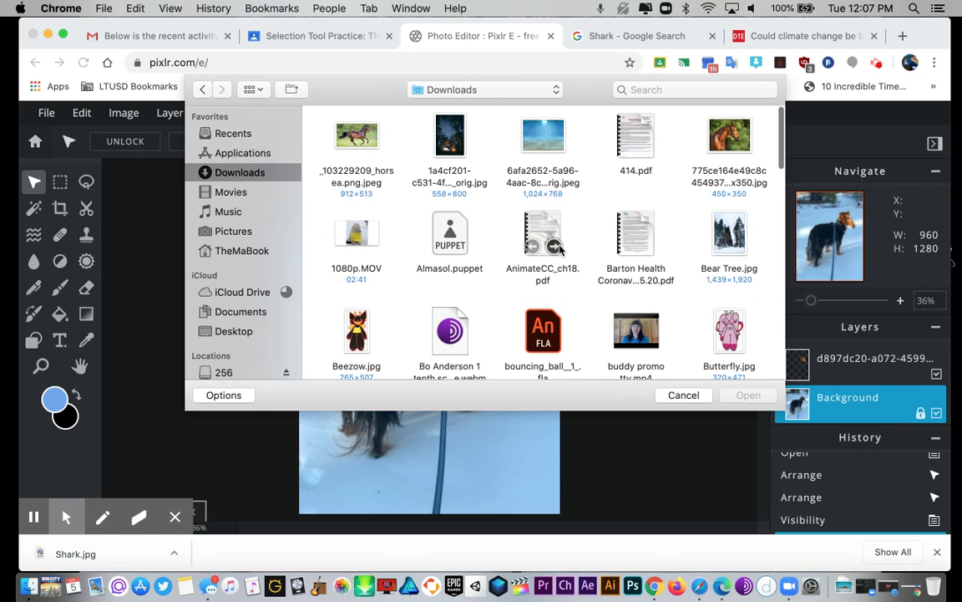
scroll(561, 248, "down", 8)
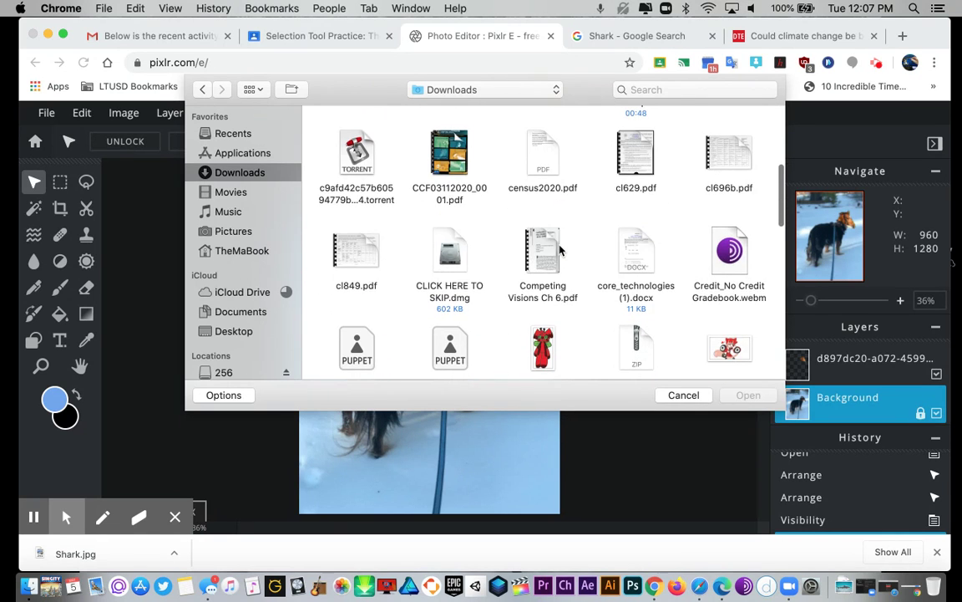
scroll(561, 248, "down", 8)
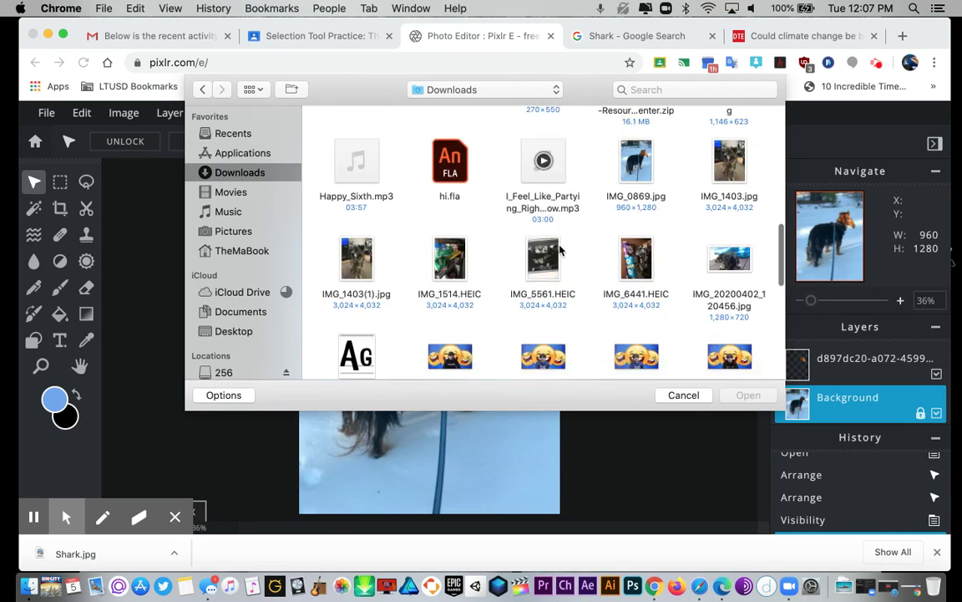
scroll(561, 248, "down", 10)
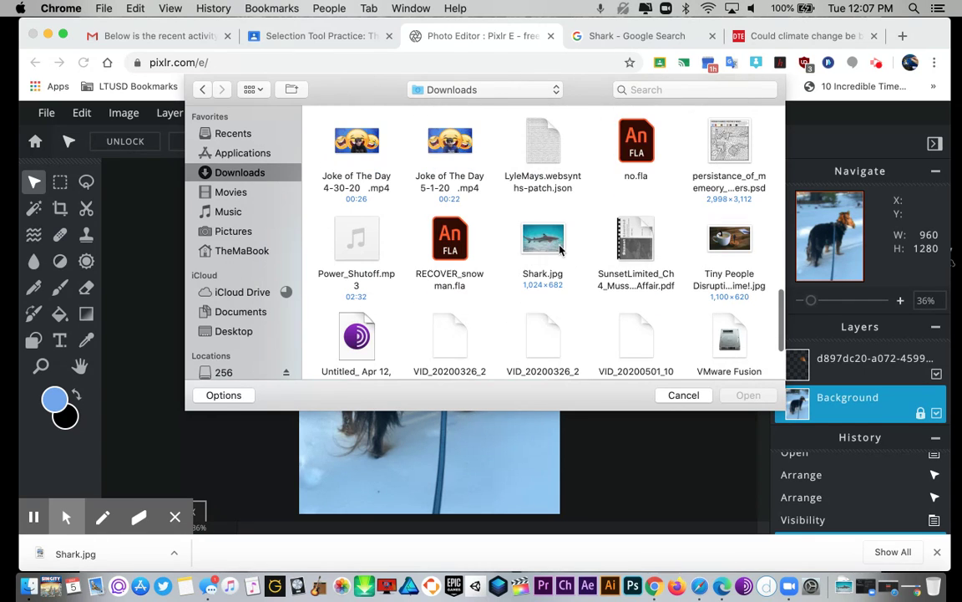
left_click(542, 242)
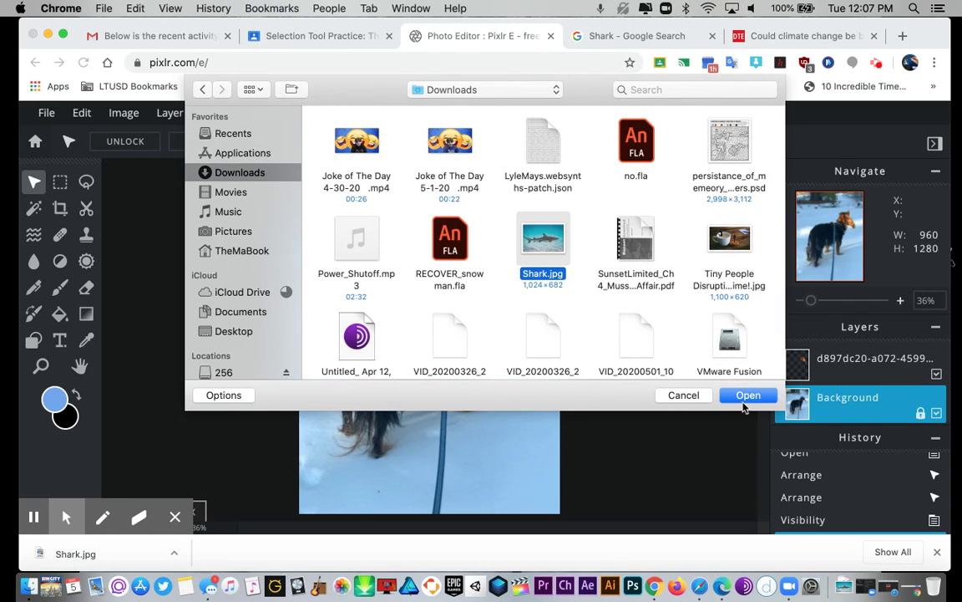
left_click(746, 396)
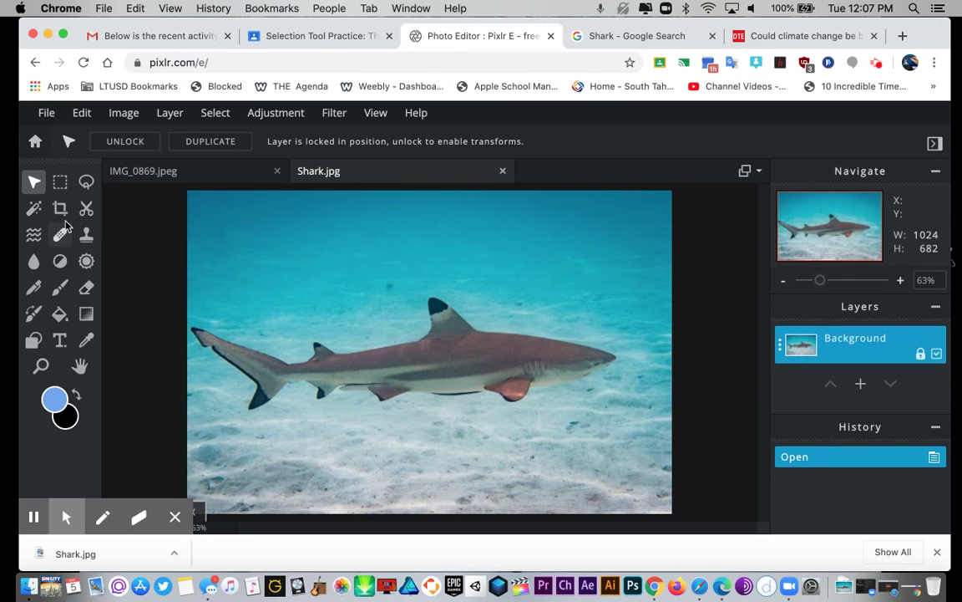
Step: Discard a rough first lasso outline and zoom in twice on the shark's dorsal fin
left_click(86, 184)
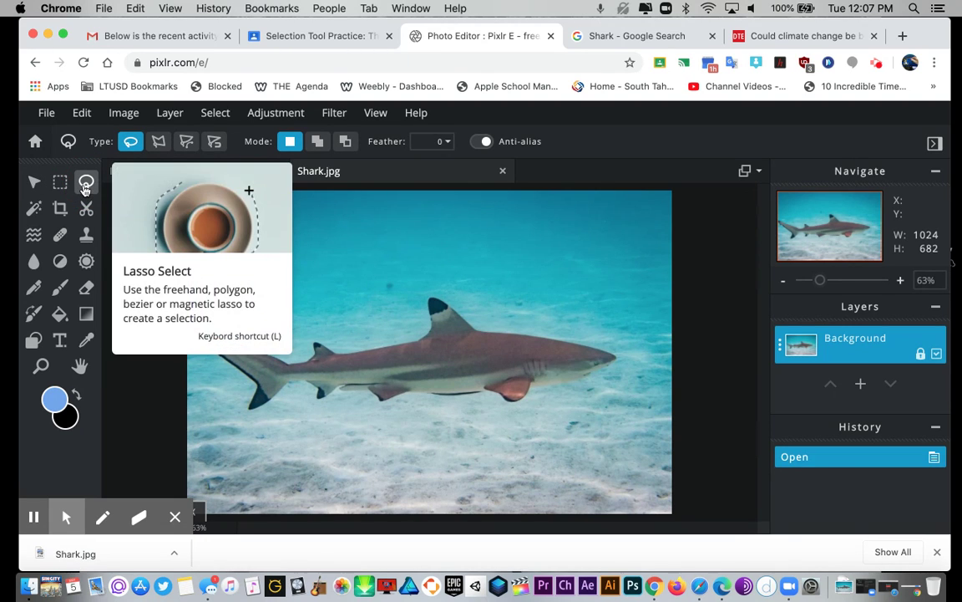
left_click(426, 337)
mouse_move(426, 337)
left_mouse_down()
mouse_move(427, 296)
mouse_move(443, 295)
mouse_move(470, 325)
mouse_move(434, 332)
left_mouse_up()
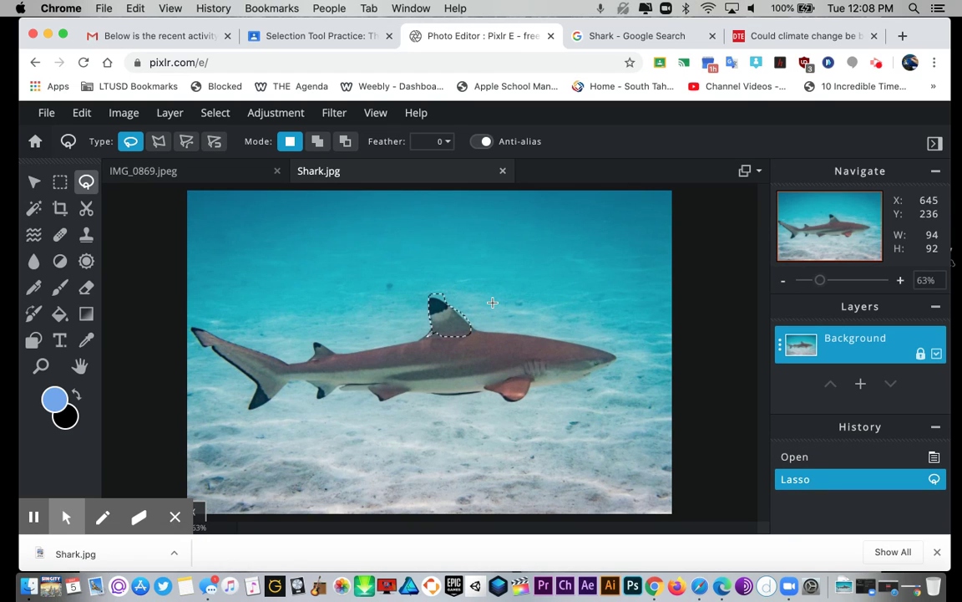
key("ctrl+z")
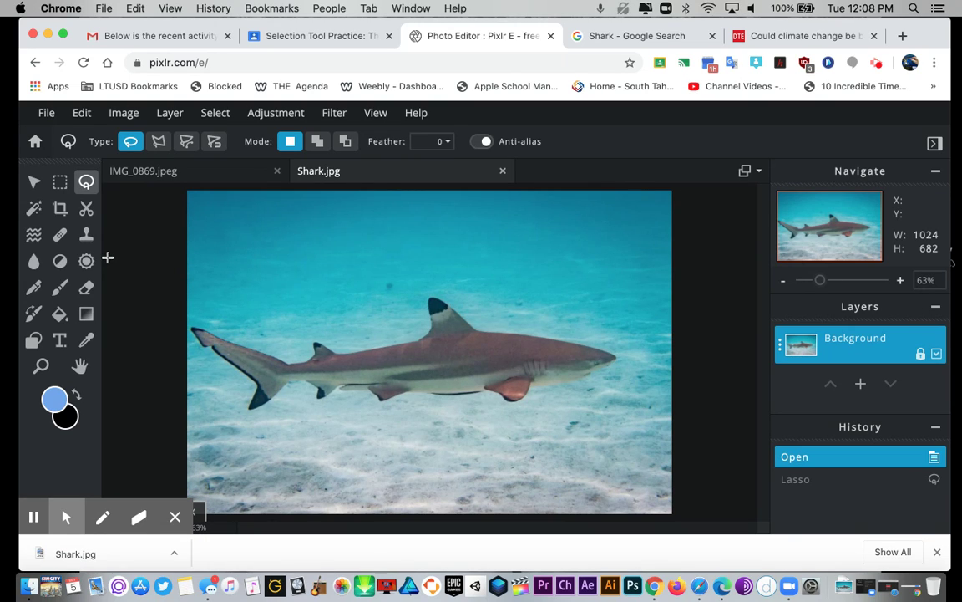
left_click(46, 365)
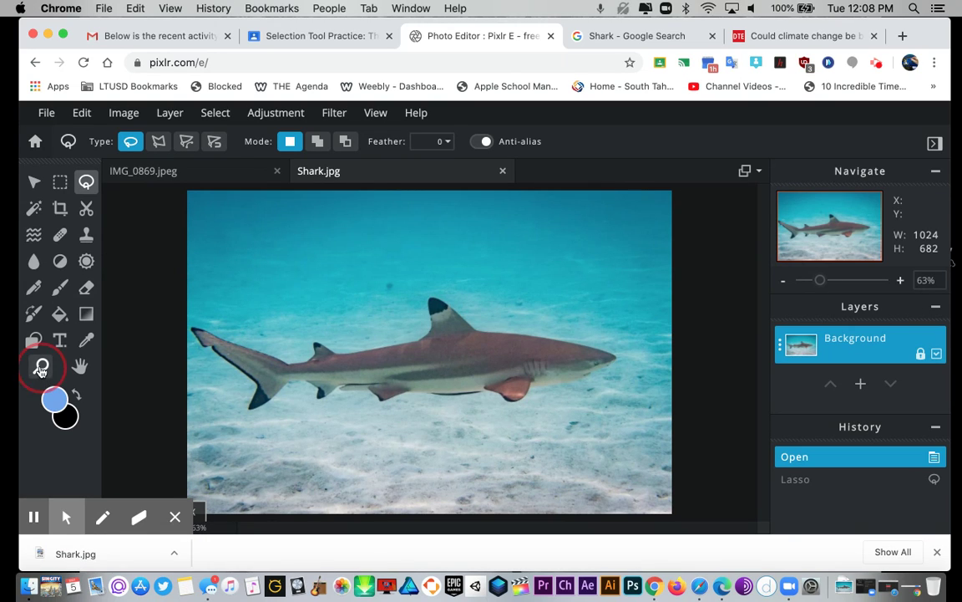
left_click(446, 325)
left_click(446, 325)
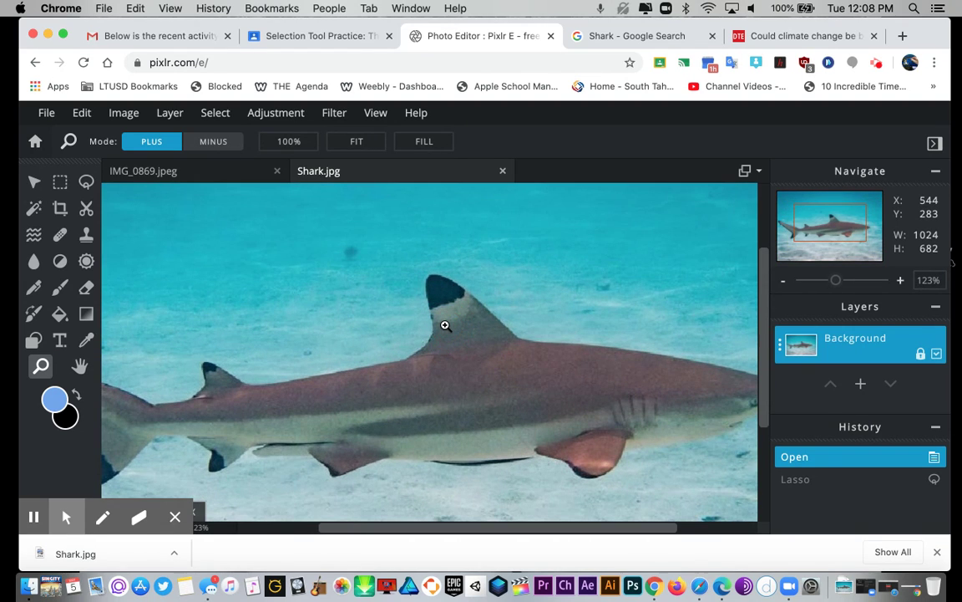
Step: Trace a lasso outline around the dorsal fin from its tip, back edge and front edge
left_click(87, 184)
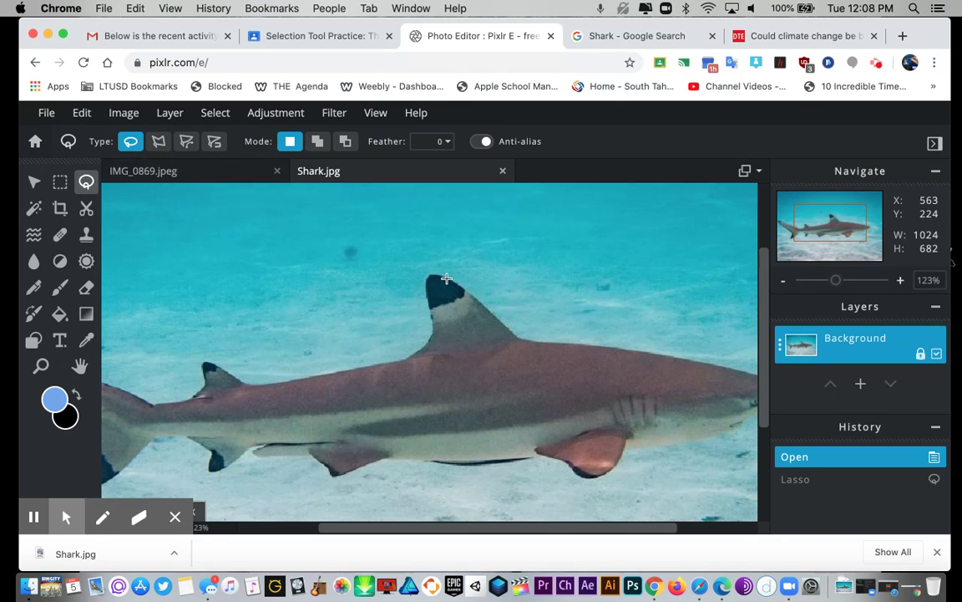
left_click_drag(444, 276, 469, 292)
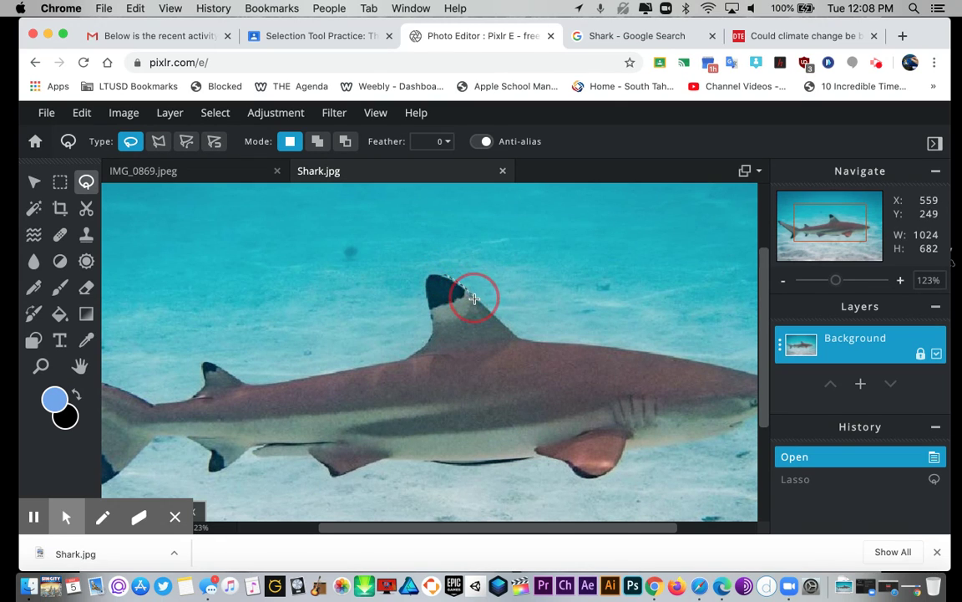
mouse_move(474, 298)
left_mouse_down()
mouse_move(510, 328)
mouse_move(511, 347)
left_mouse_up()
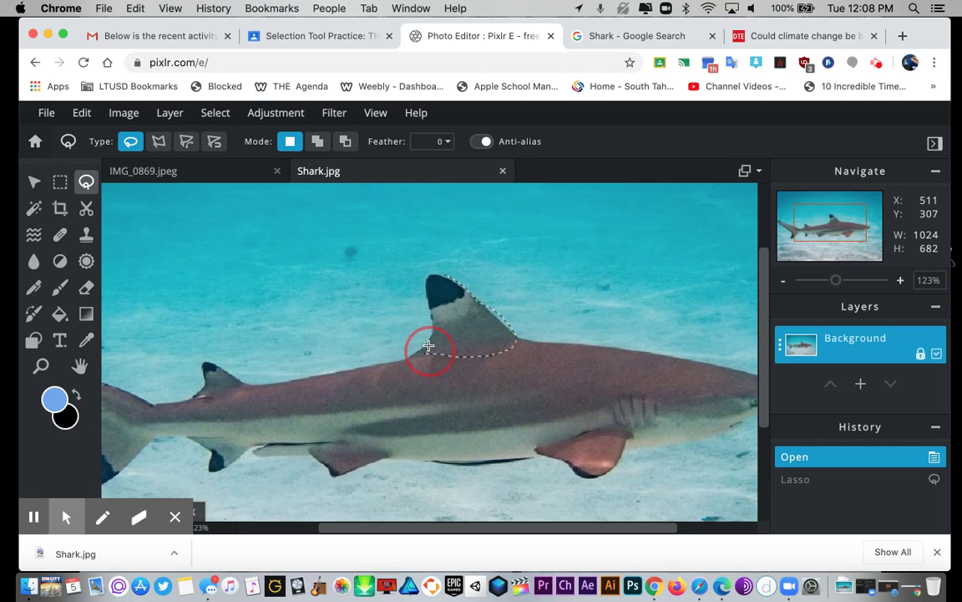
mouse_move(428, 345)
left_mouse_down()
mouse_move(429, 274)
mouse_move(447, 277)
left_mouse_up()
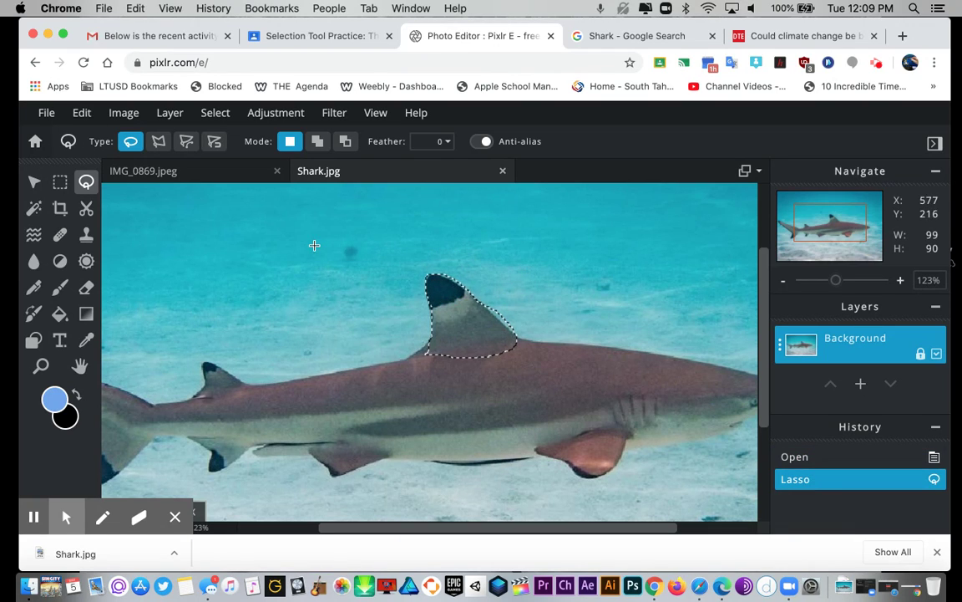
Step: Copy the selected dorsal fin with Edit > Copy
left_click(48, 114)
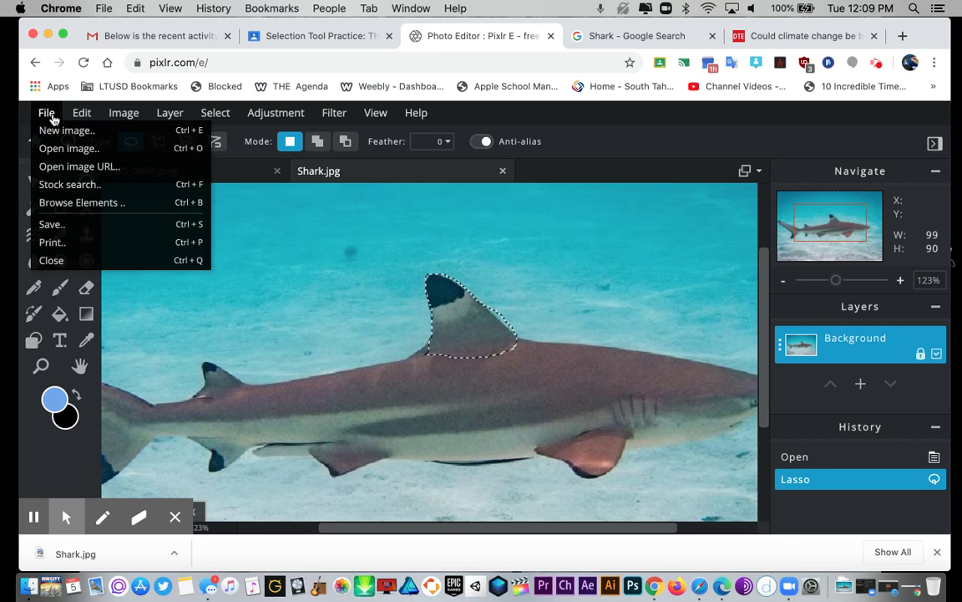
left_click(78, 114)
left_click(77, 115)
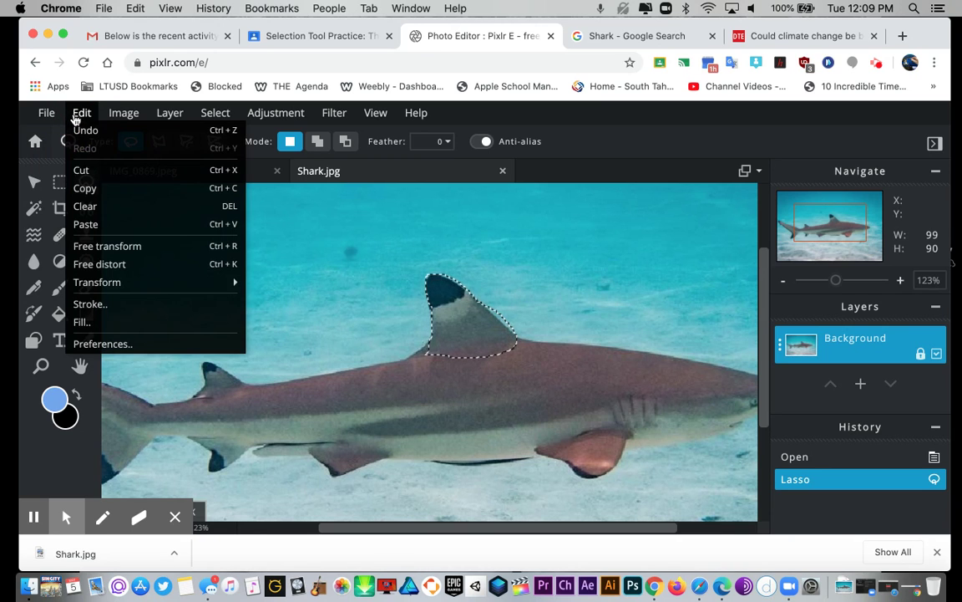
left_click(105, 192)
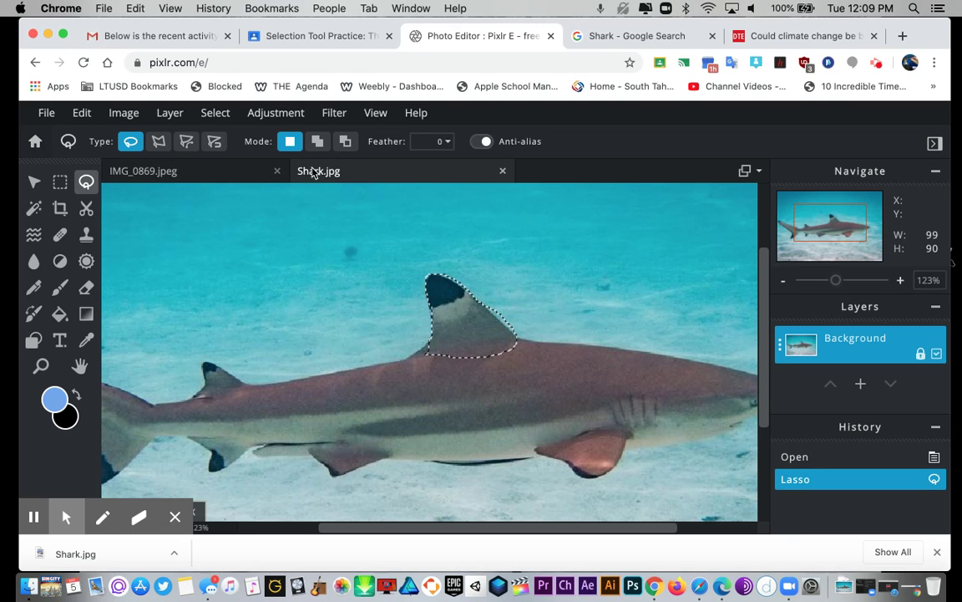
Step: Paste the fin into the IMG_0869.jpeg dog photo after zooming in on it
left_click(189, 169)
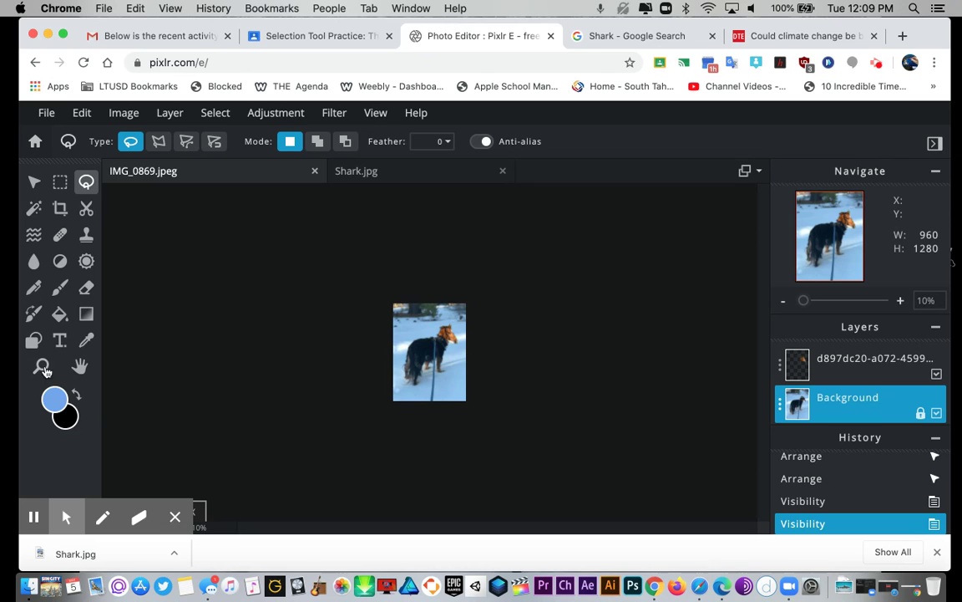
left_click(42, 367)
left_click(401, 368)
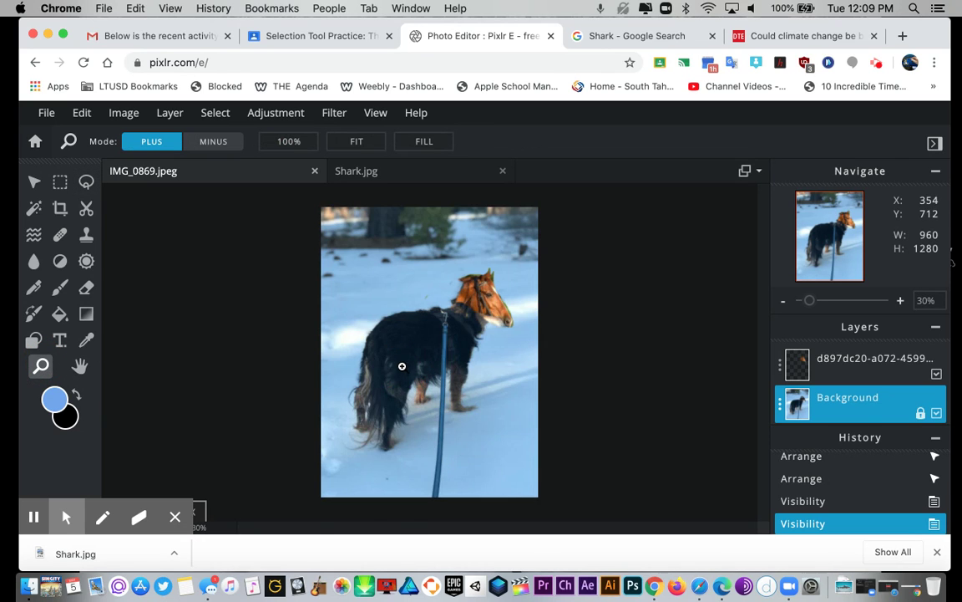
left_click(409, 361)
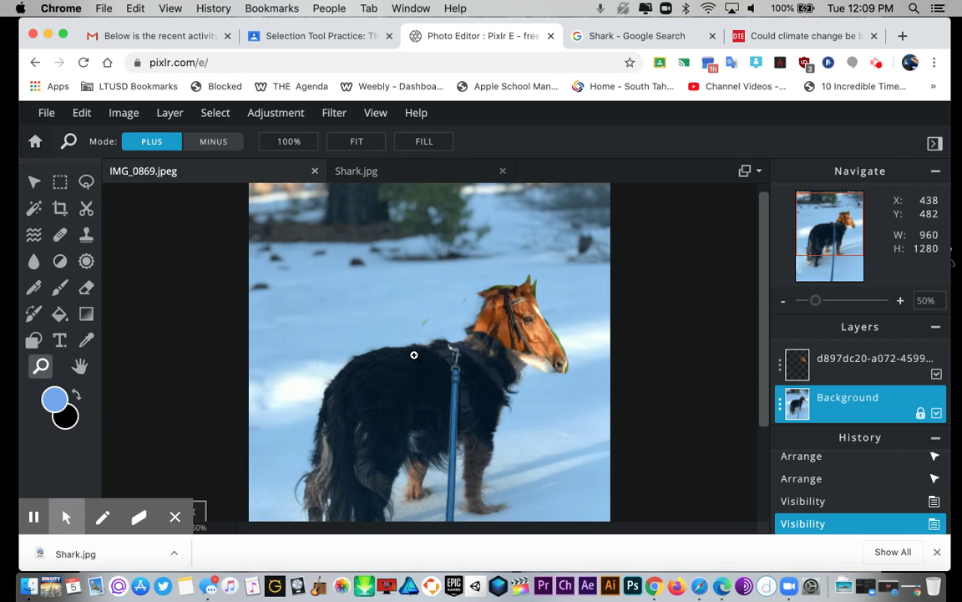
left_click(81, 112)
left_click(107, 222)
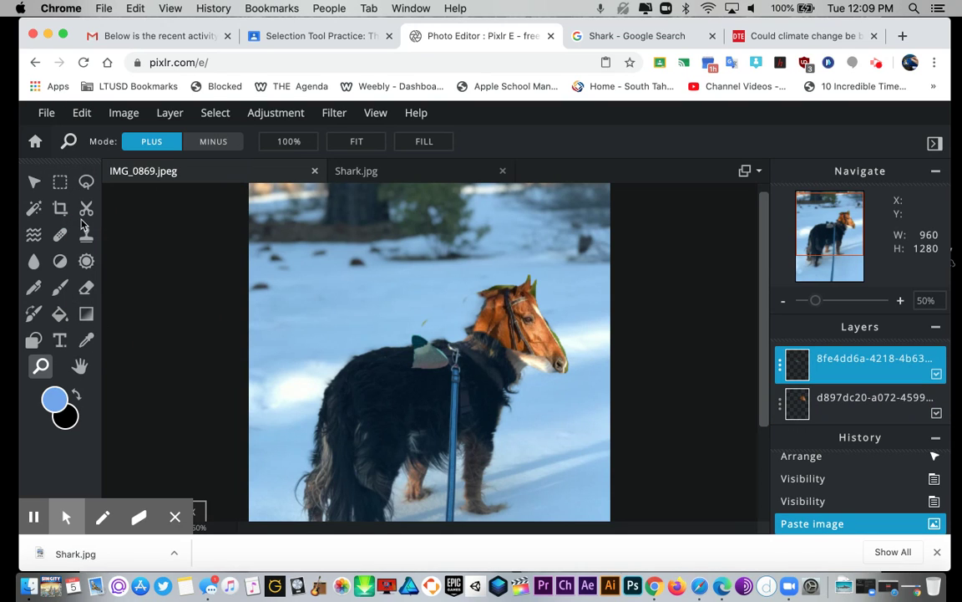
Step: Move the fin onto the dog's back and enlarge it to about 203×185 pixels
left_click(32, 183)
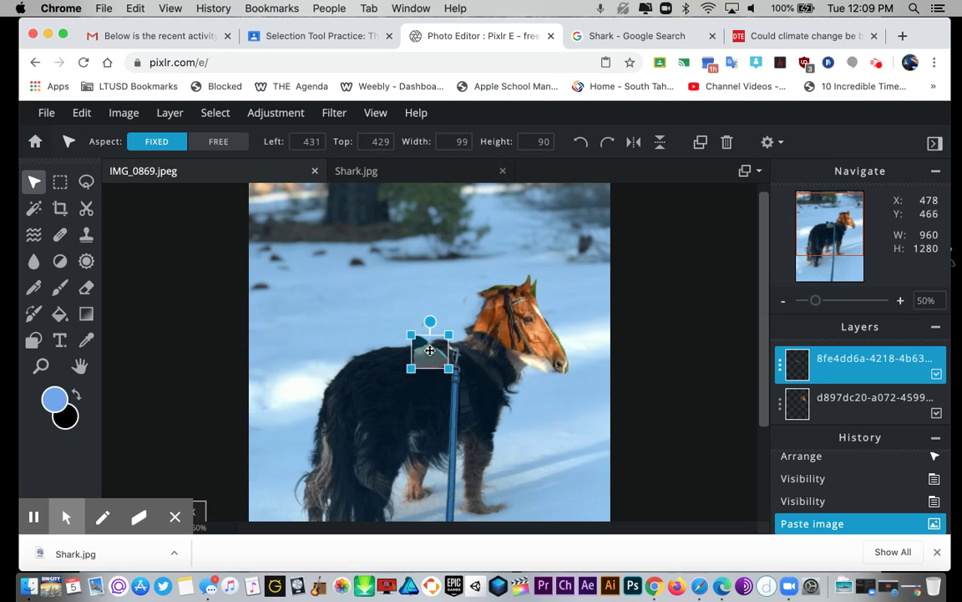
left_click_drag(430, 352, 348, 286)
left_click(388, 324)
left_click_drag(389, 325, 398, 334)
left_click(689, 256)
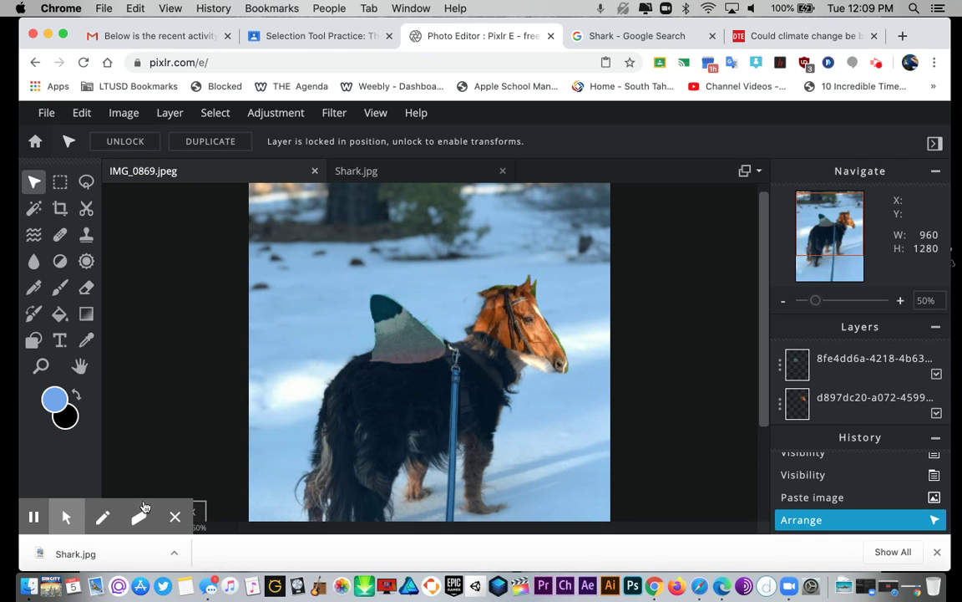
left_click(41, 368)
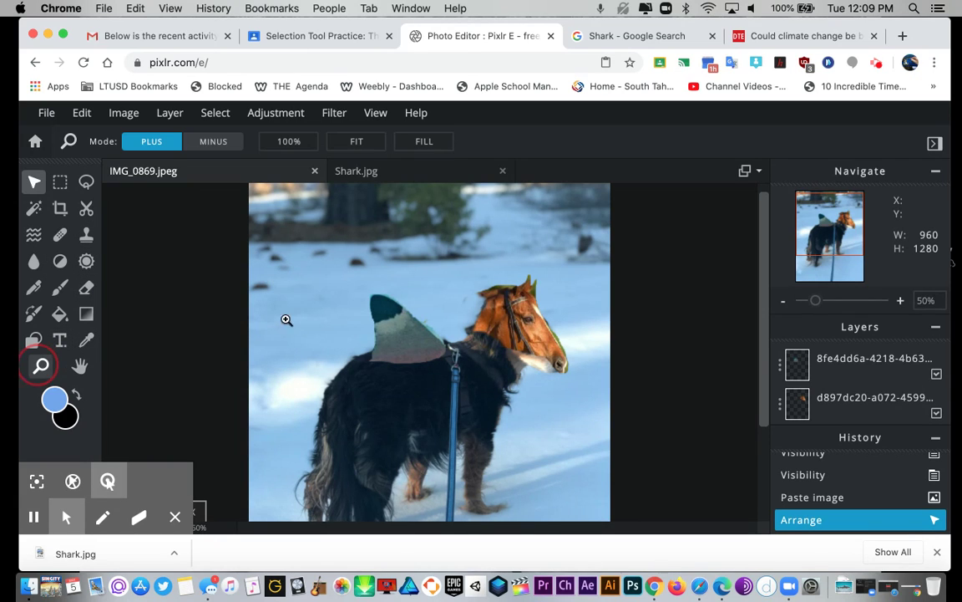
left_click(412, 339)
left_click(412, 340)
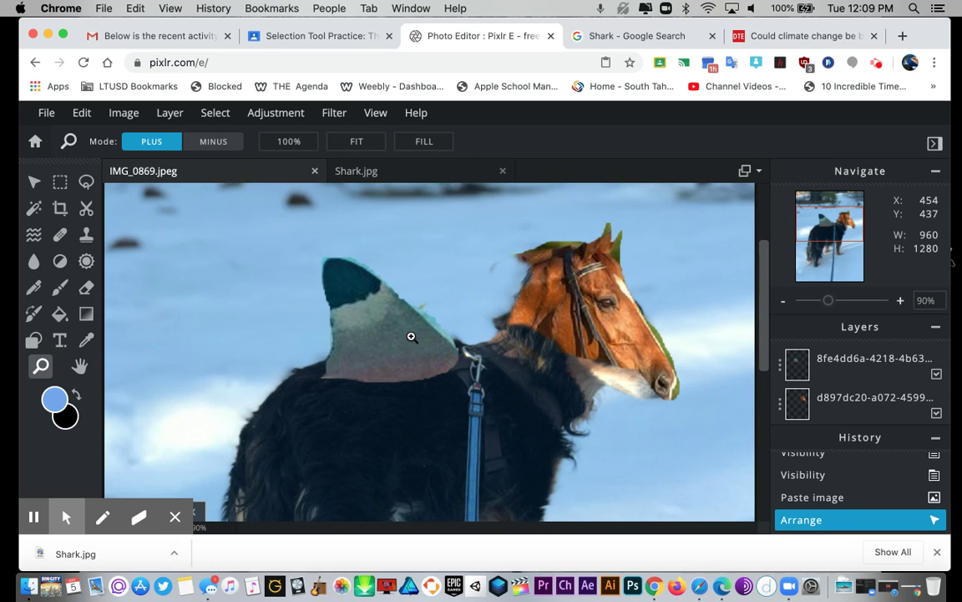
left_click(59, 315)
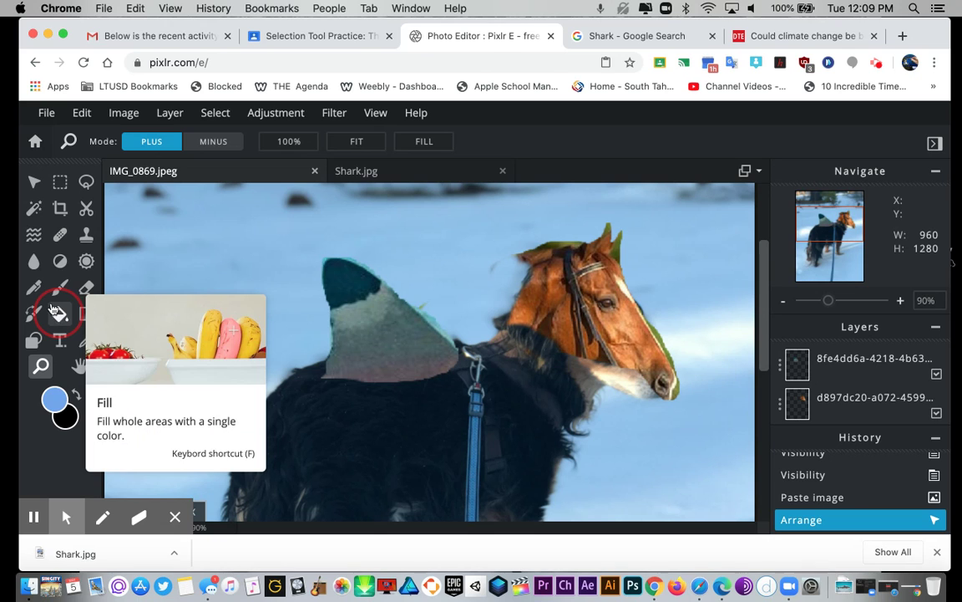
left_click(87, 289)
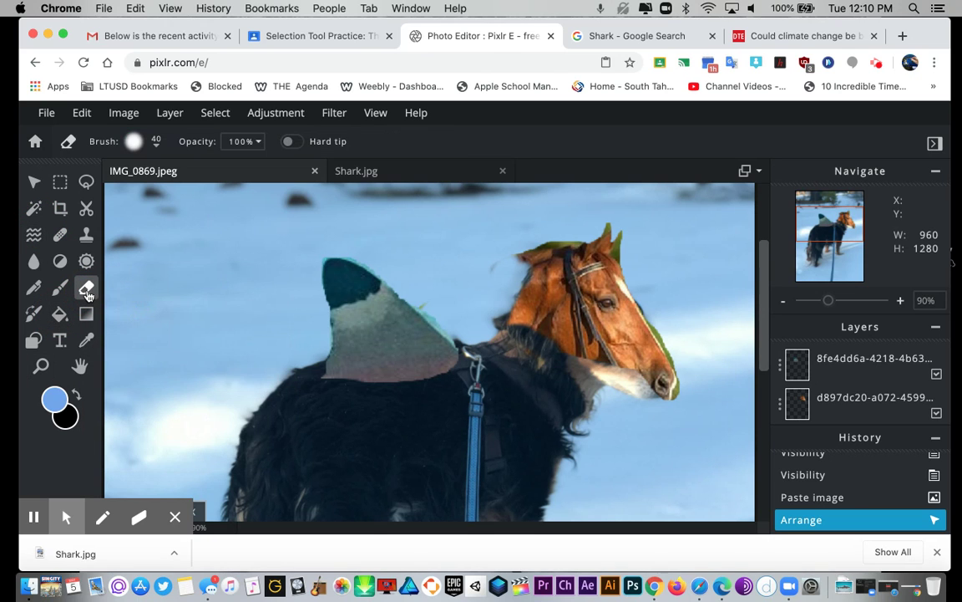
left_click_drag(317, 375, 357, 380)
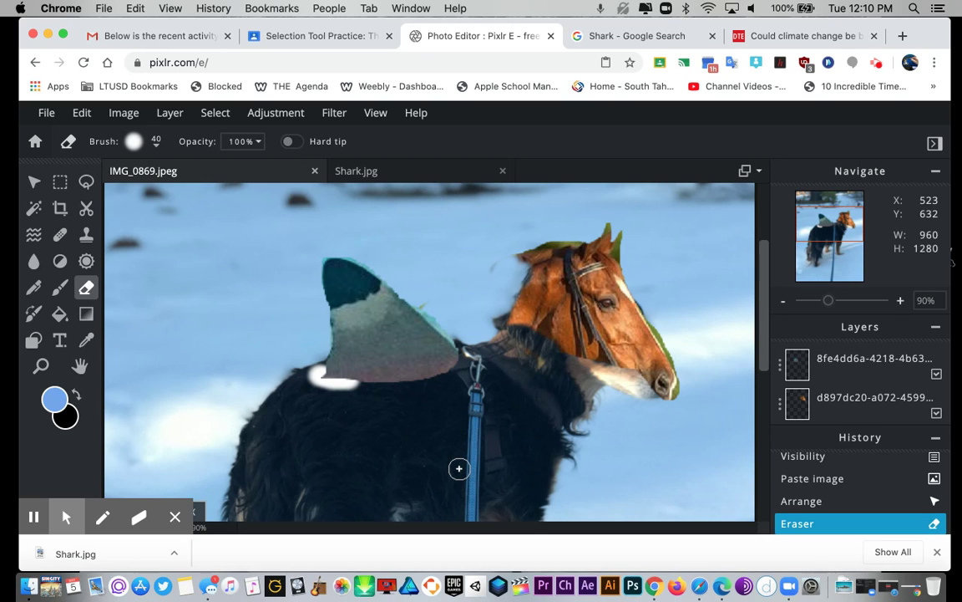
key("super+z")
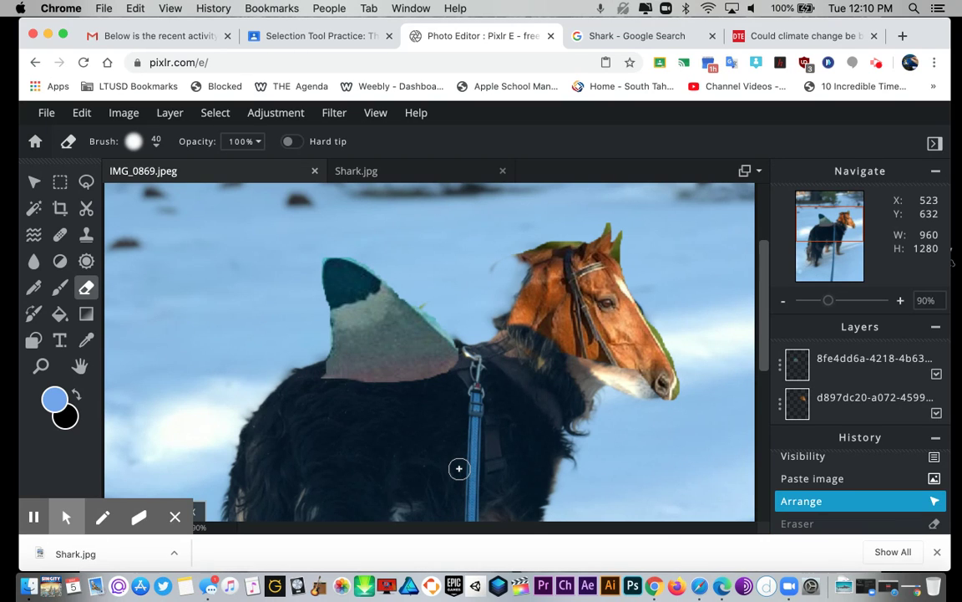
scroll(861, 393, "down", 2)
scroll(861, 393, "up", 1)
scroll(860, 392, "up", 2)
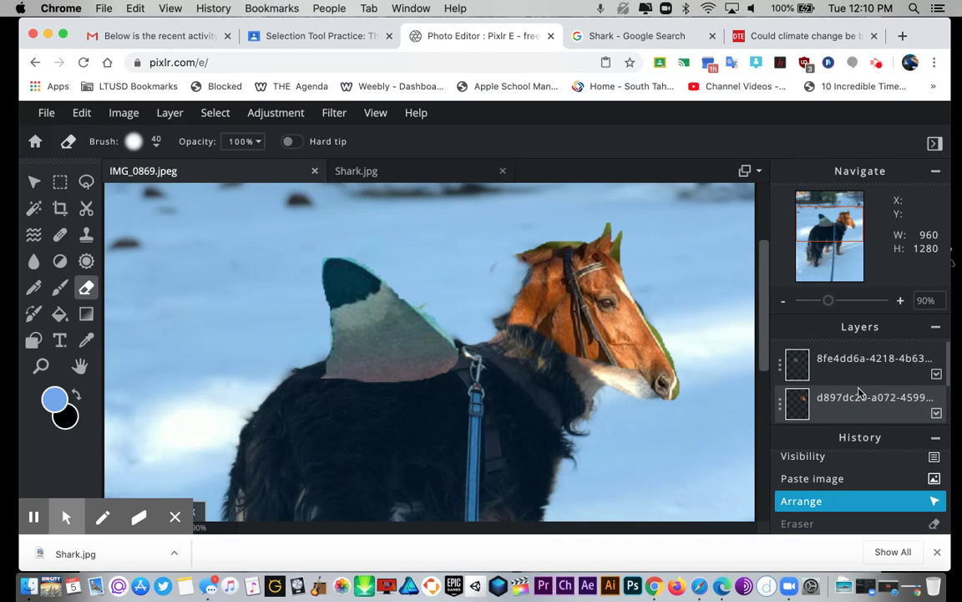
Step: Erase stray pixels along the fin's bottom edge, then zoom in closely on the fin
left_click(865, 358)
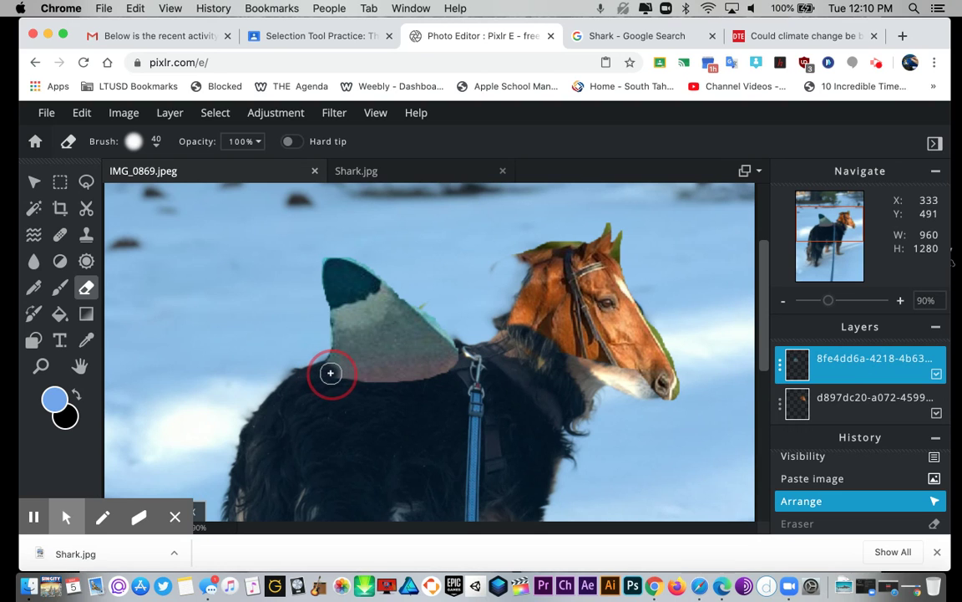
mouse_move(369, 386)
left_mouse_down()
mouse_move(428, 379)
mouse_move(466, 339)
mouse_move(473, 349)
left_mouse_up()
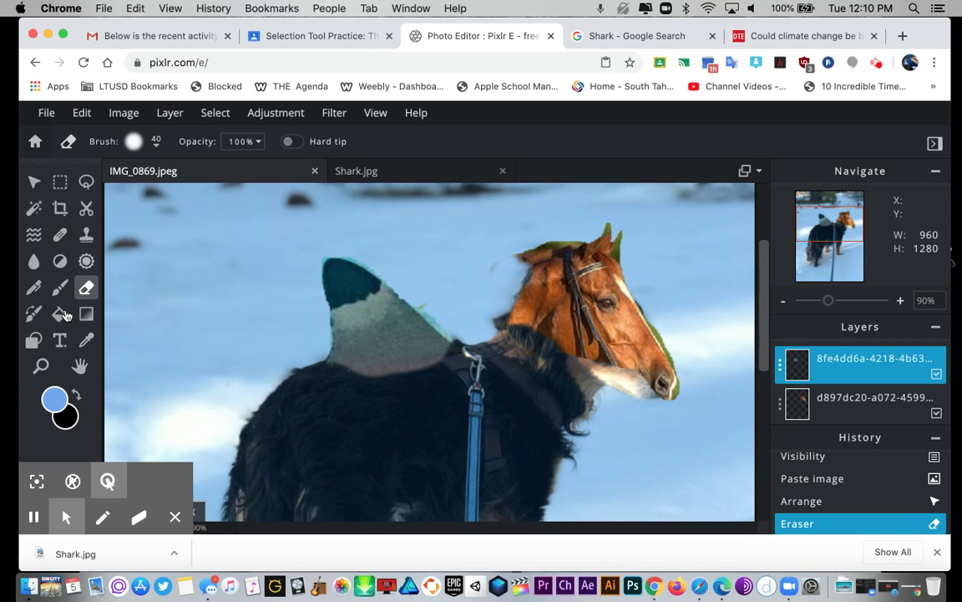
left_click(40, 365)
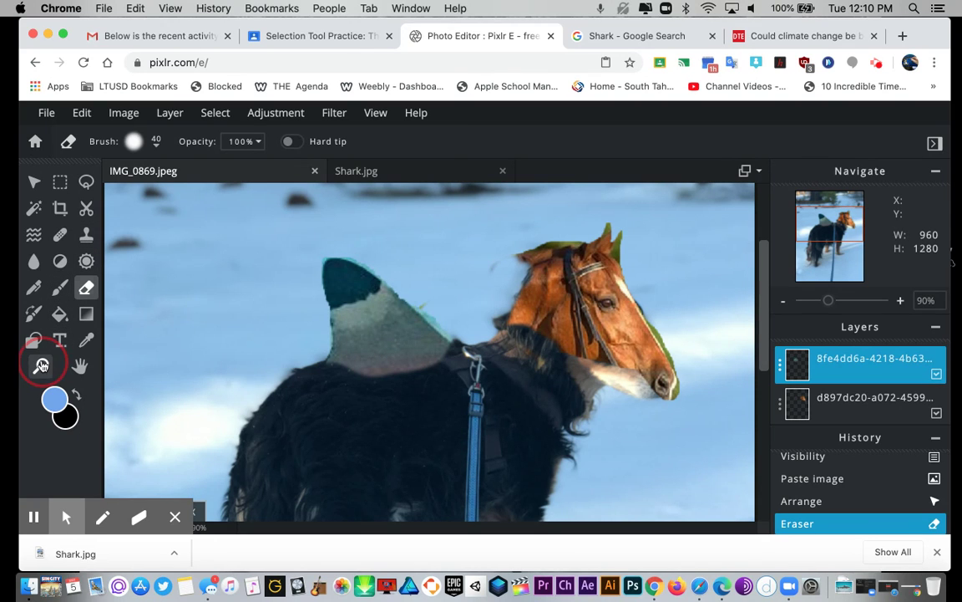
left_click(428, 315)
left_click(428, 315)
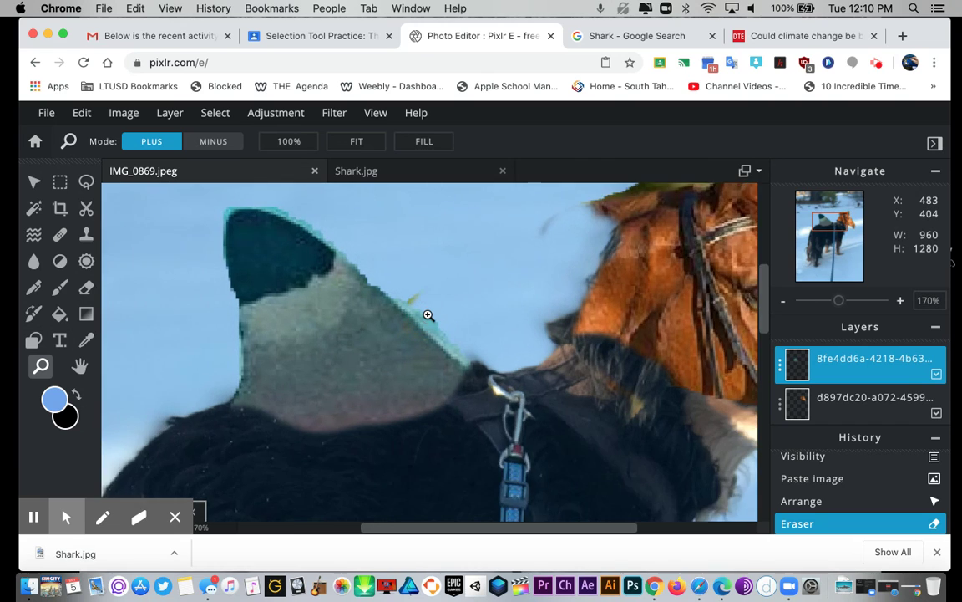
left_click(428, 315)
left_click(428, 315)
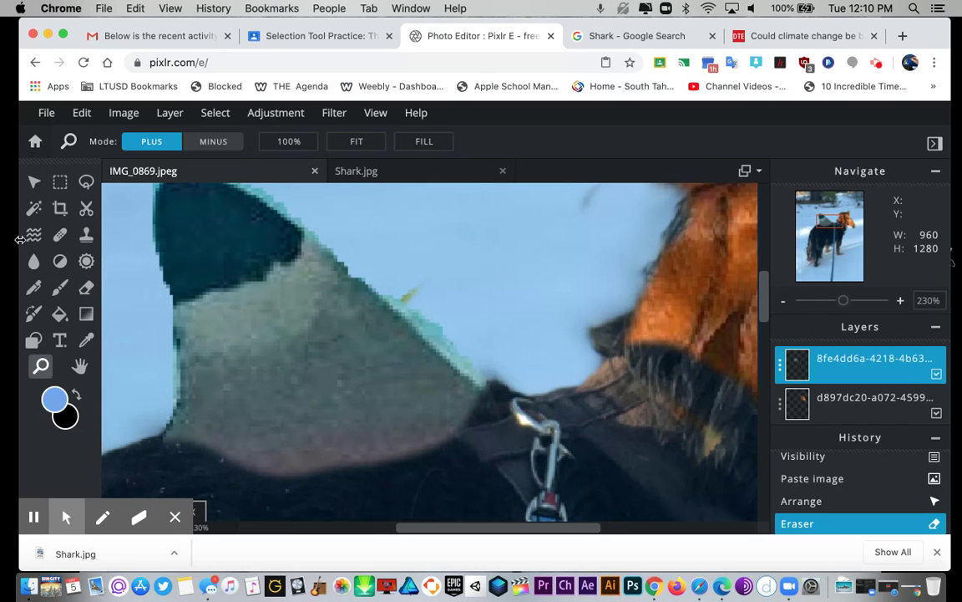
Step: Erase the cyan fringe along the fin's edge and the yellow speck on the lower layer
left_click(86, 288)
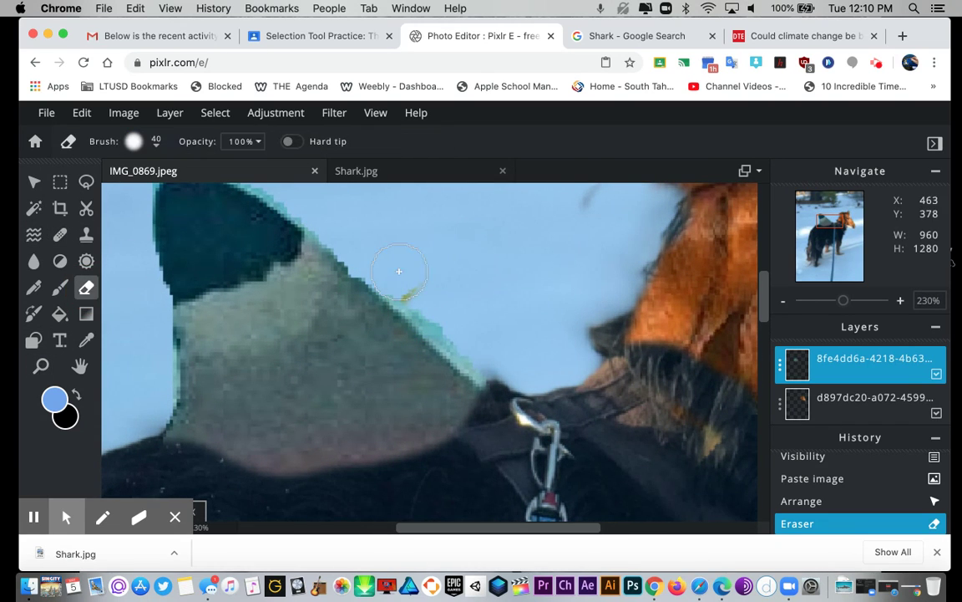
left_click_drag(411, 285, 476, 343)
left_click_drag(407, 286, 420, 288)
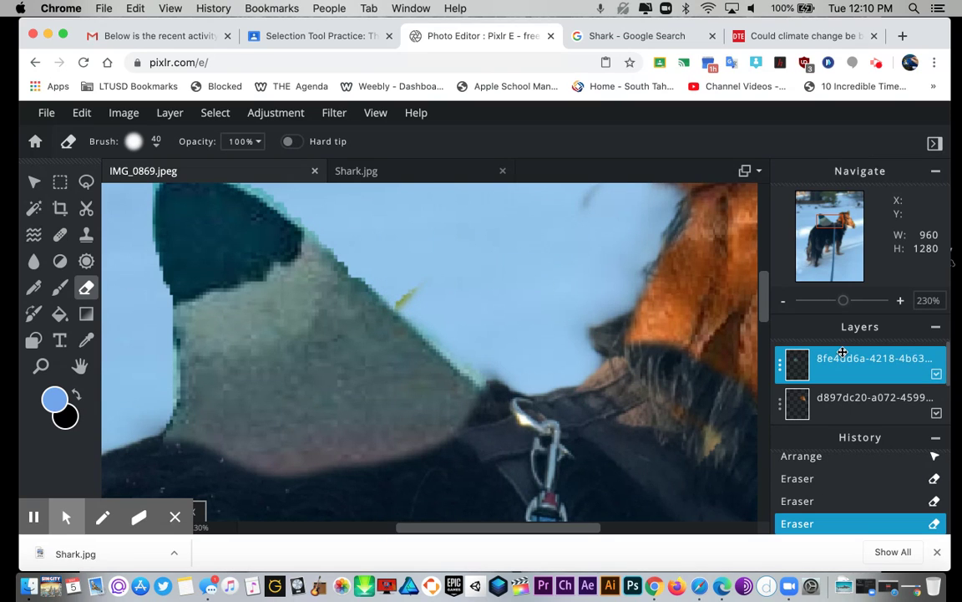
left_click(844, 399)
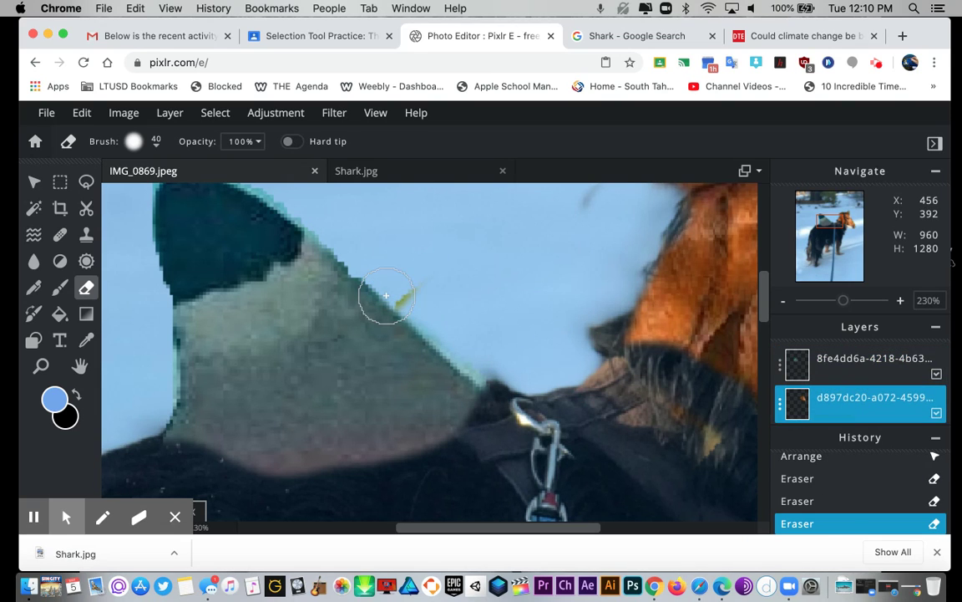
left_click_drag(414, 299, 414, 297)
scroll(473, 259, "up", 3)
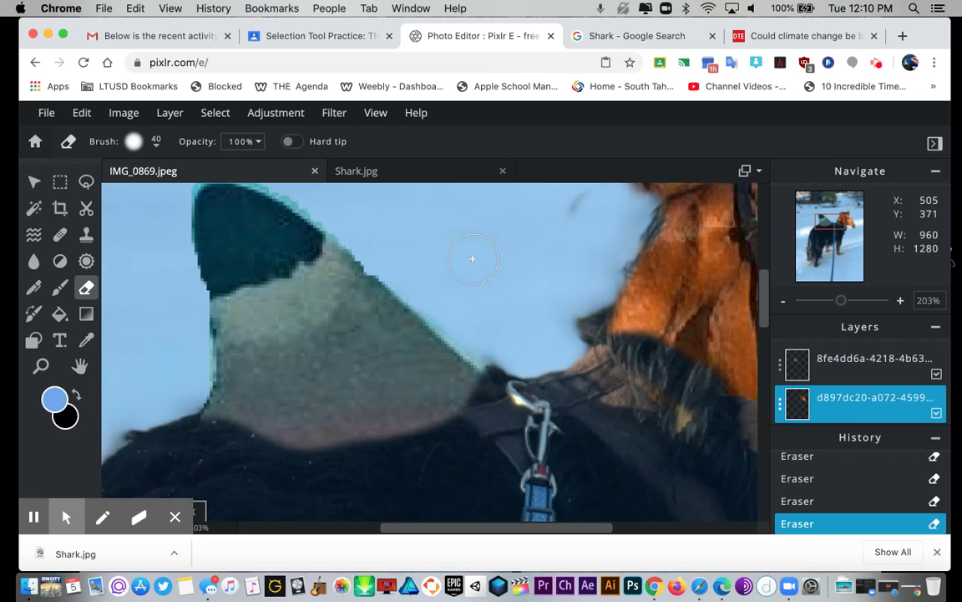
scroll(473, 259, "down", 8)
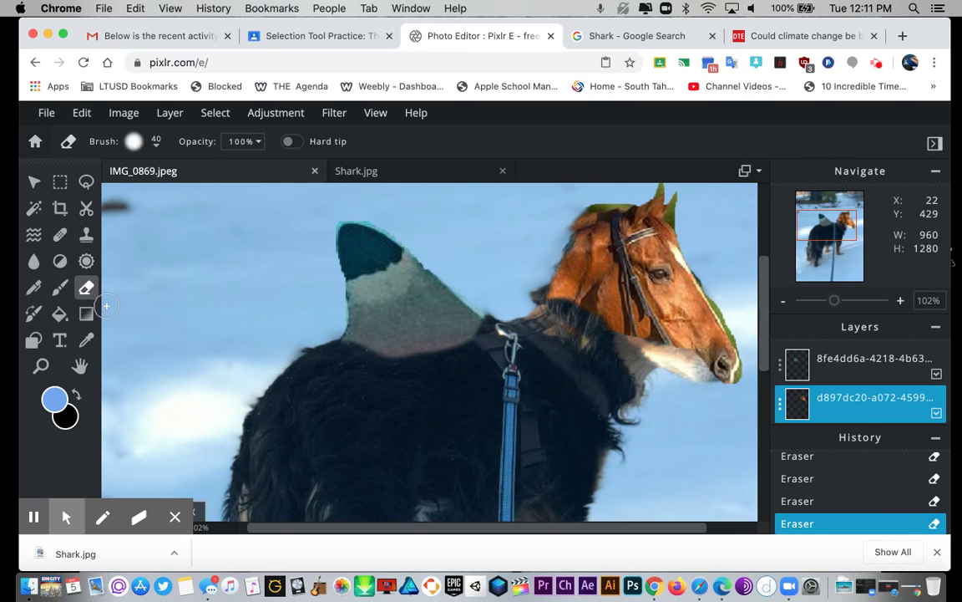
scroll(106, 306, "down", 5)
scroll(106, 307, "down", 3)
scroll(106, 306, "up", 5)
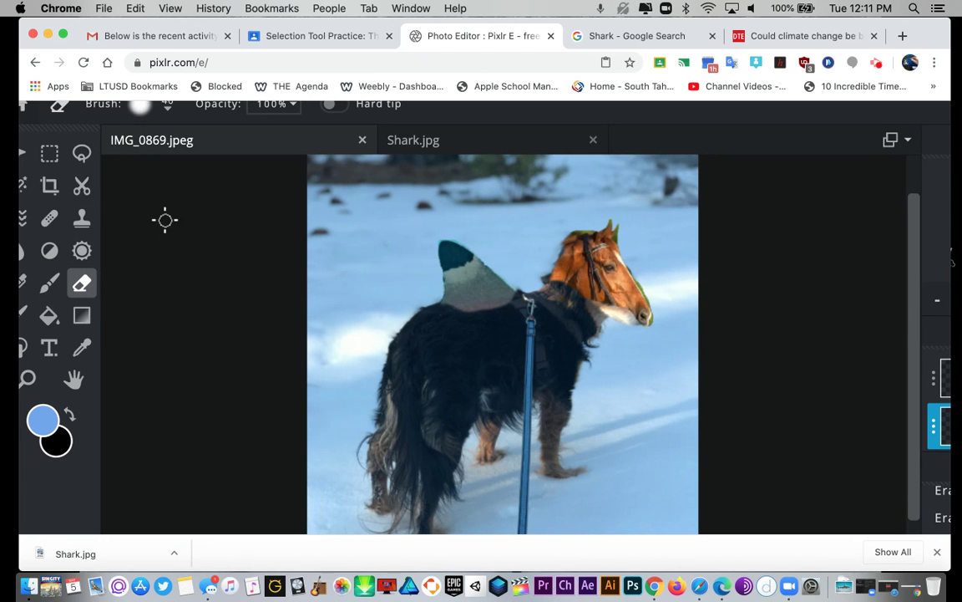
scroll(164, 220, "down", 5)
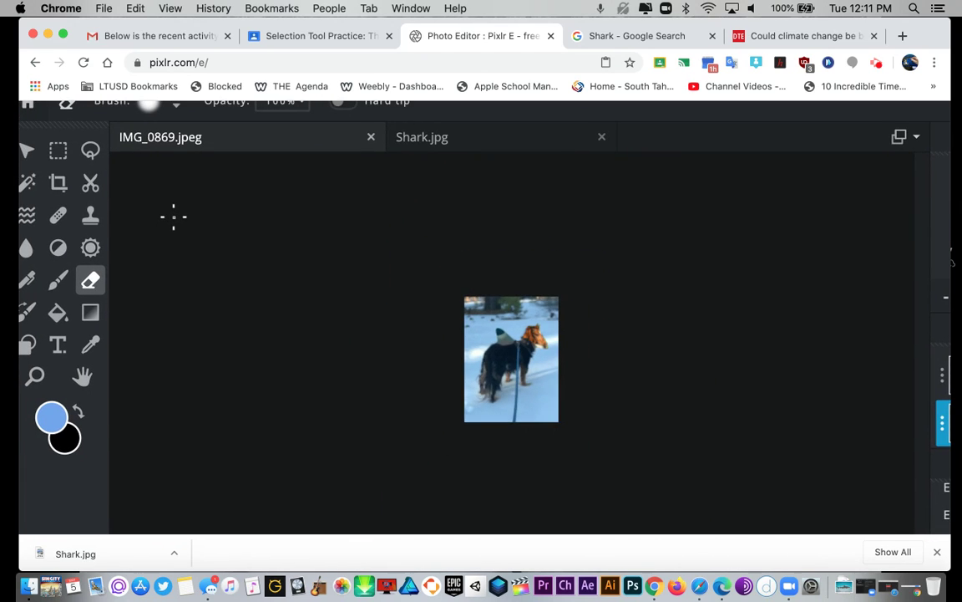
scroll(172, 216, "up", 5)
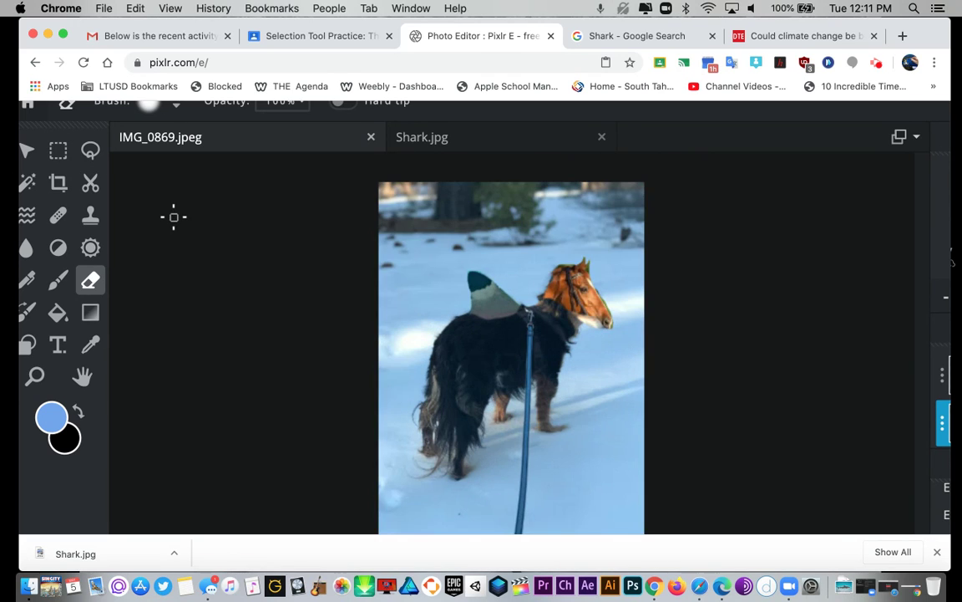
scroll(173, 216, "down", 2)
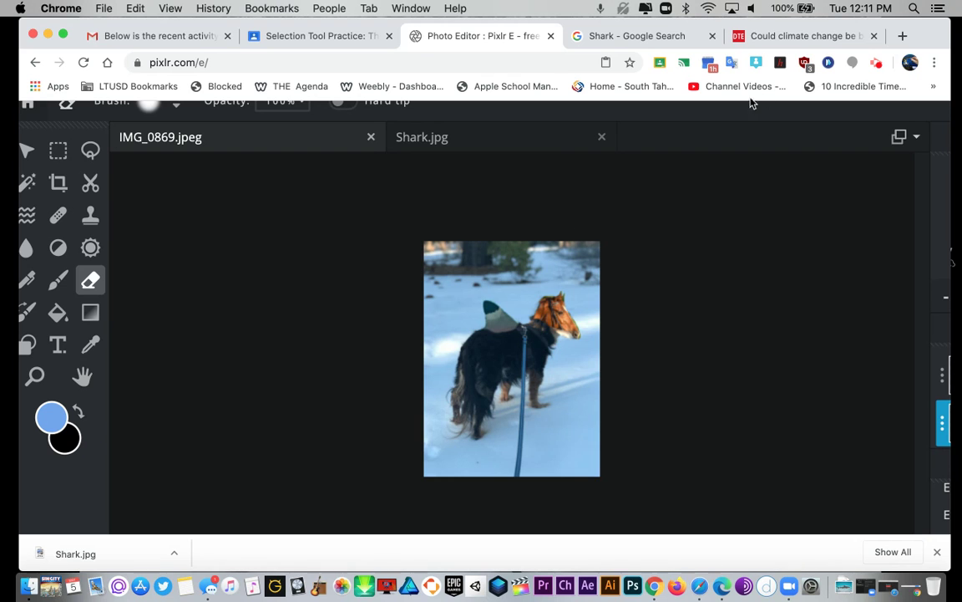
Step: Replace the Shark search with 'hawkwings' and filter the image results to transparent
left_click(640, 36)
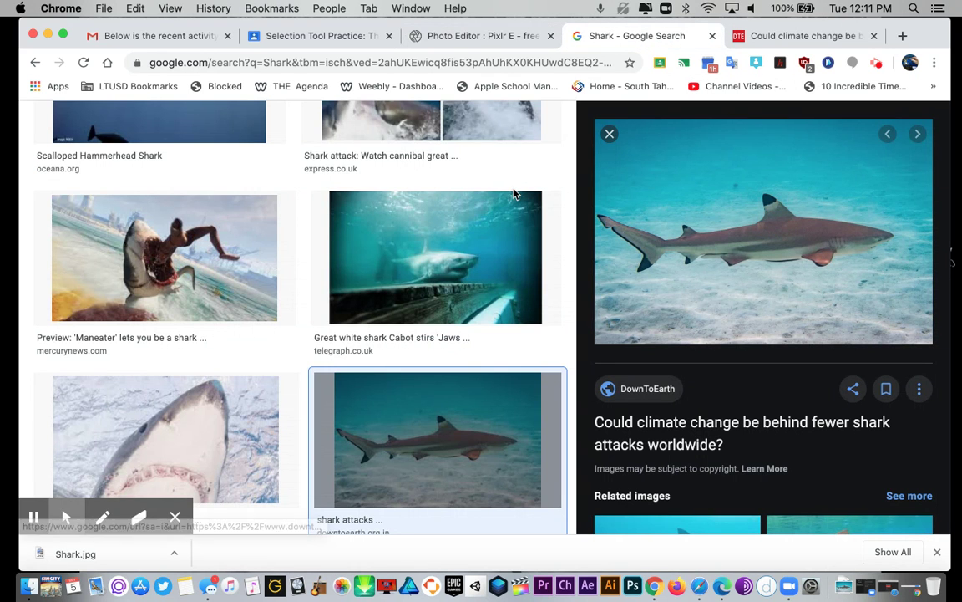
scroll(515, 194, "up", 15)
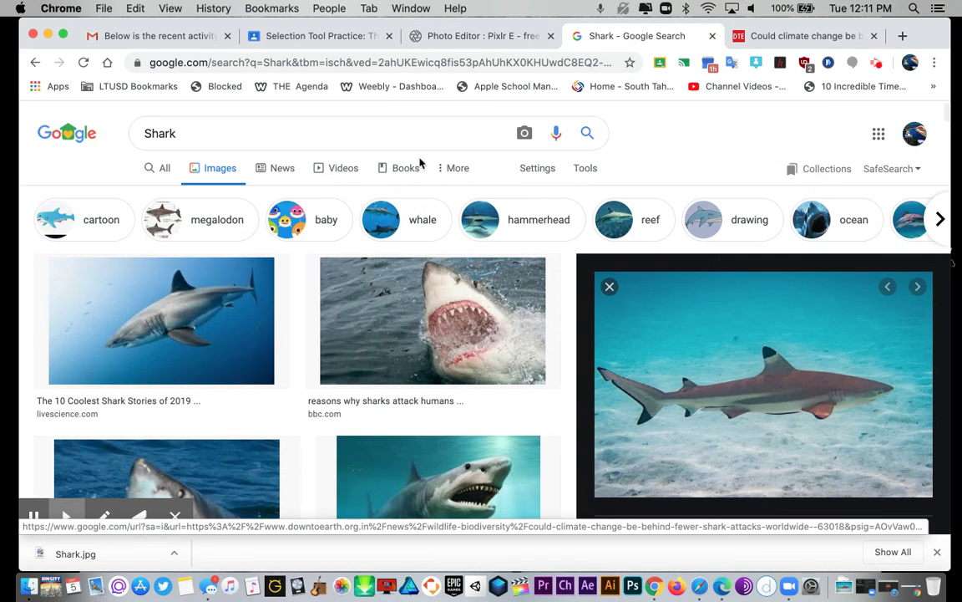
left_click_drag(208, 131, 58, 120)
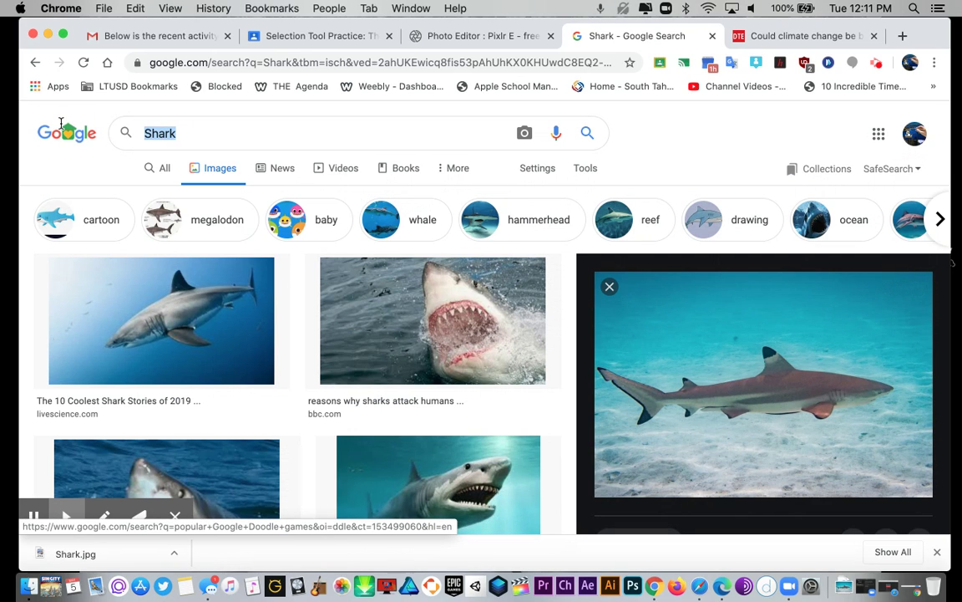
type("hawkwin")
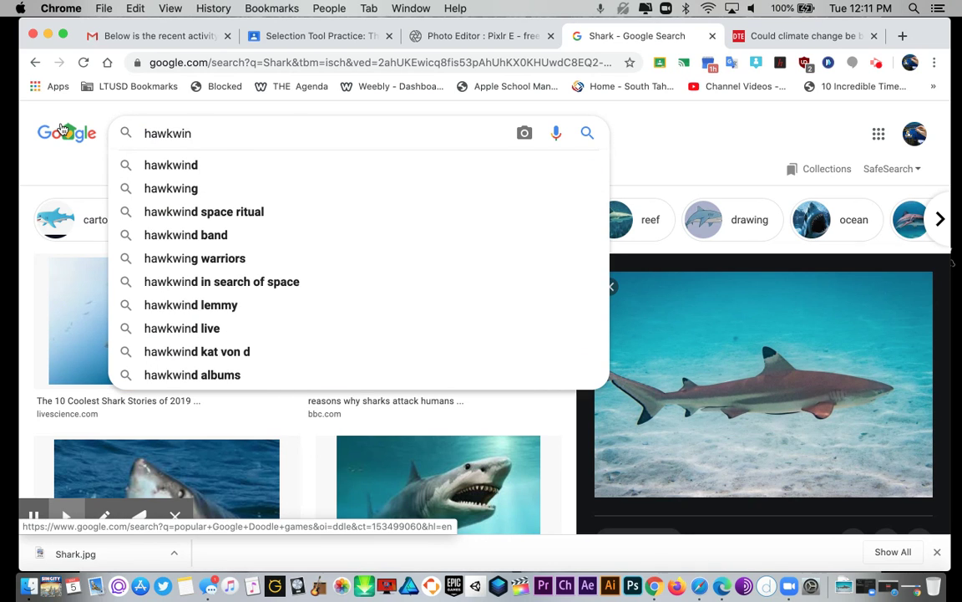
type("gs")
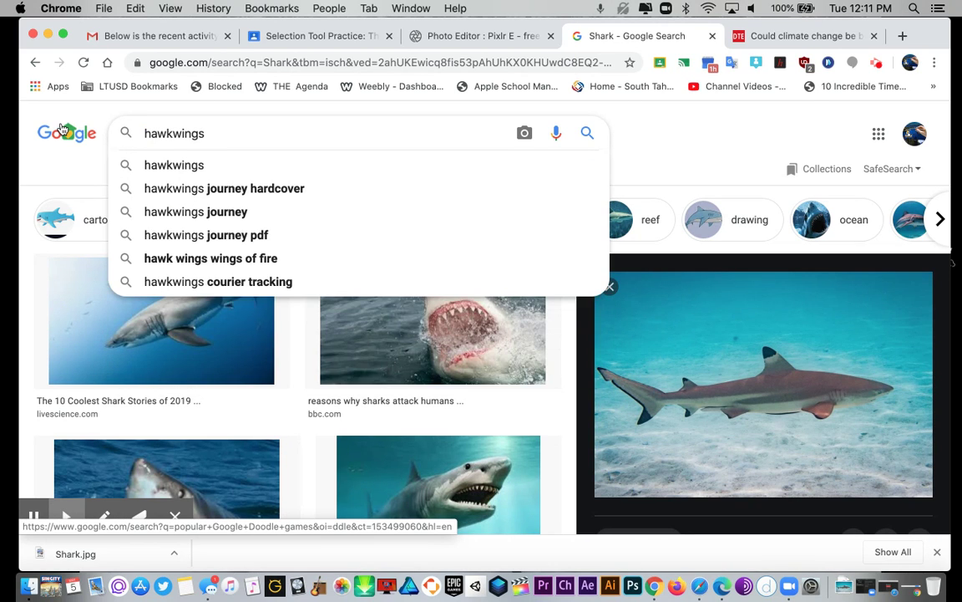
key("Return")
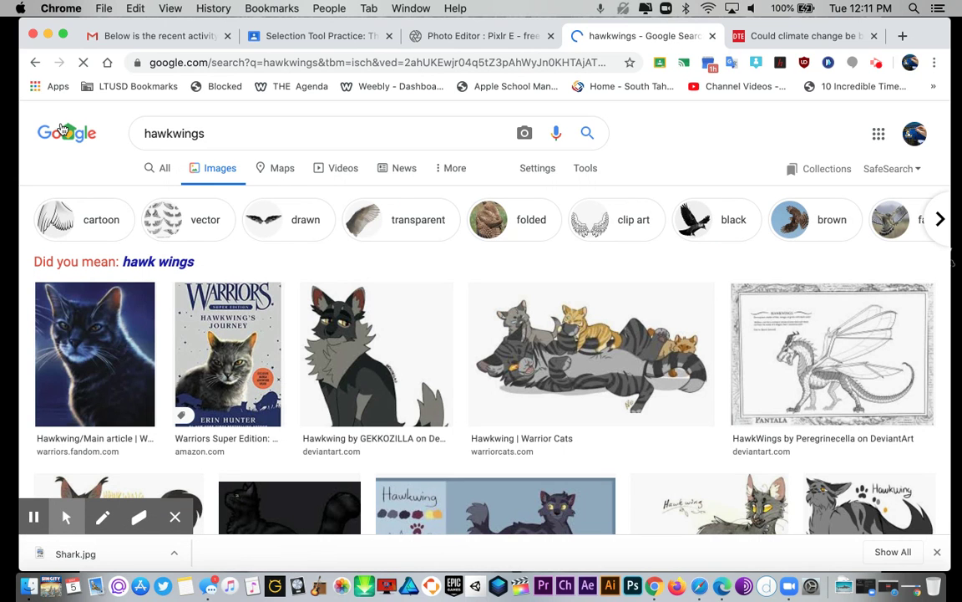
scroll(250, 321, "down", 5)
scroll(257, 325, "down", 2)
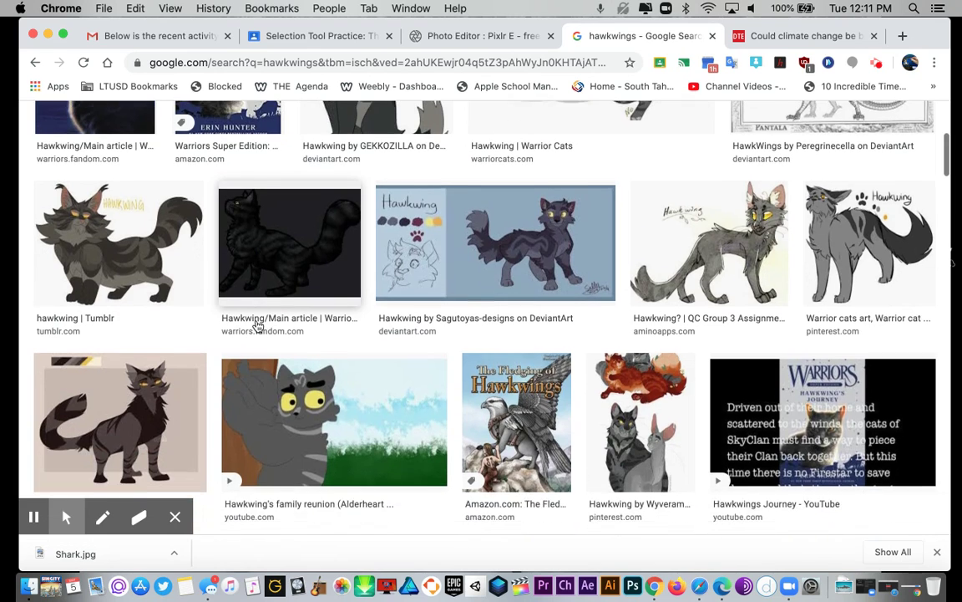
scroll(257, 326, "up", 7)
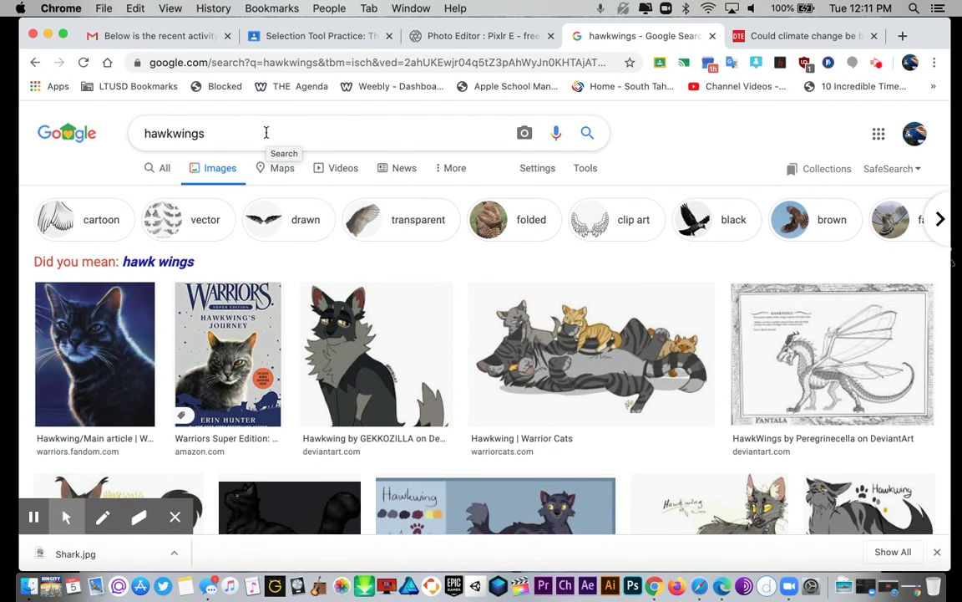
left_click(402, 230)
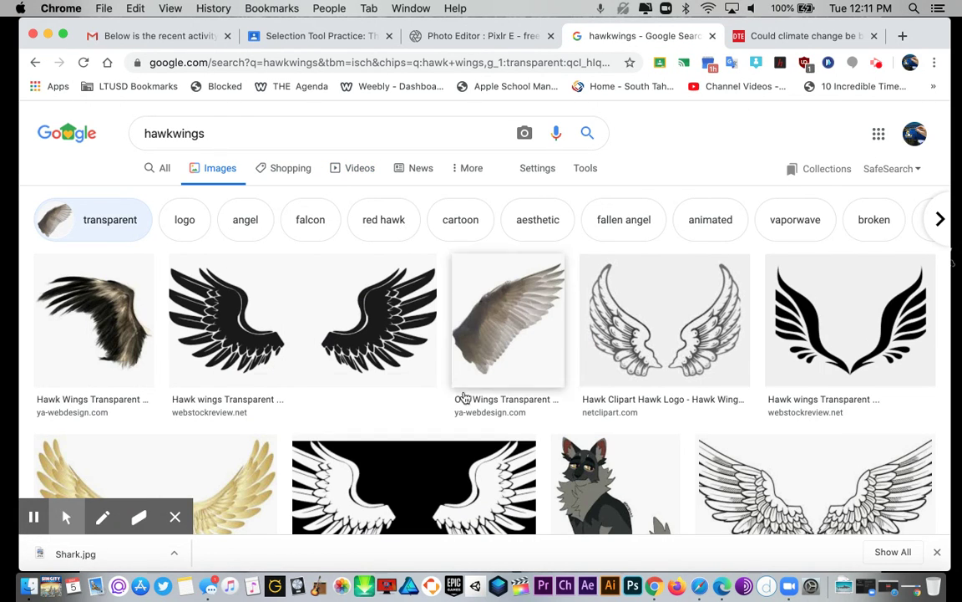
Step: Open the first hawk wing result on ya-webdesign.com and download the single dark wing as a zip
left_click(115, 350)
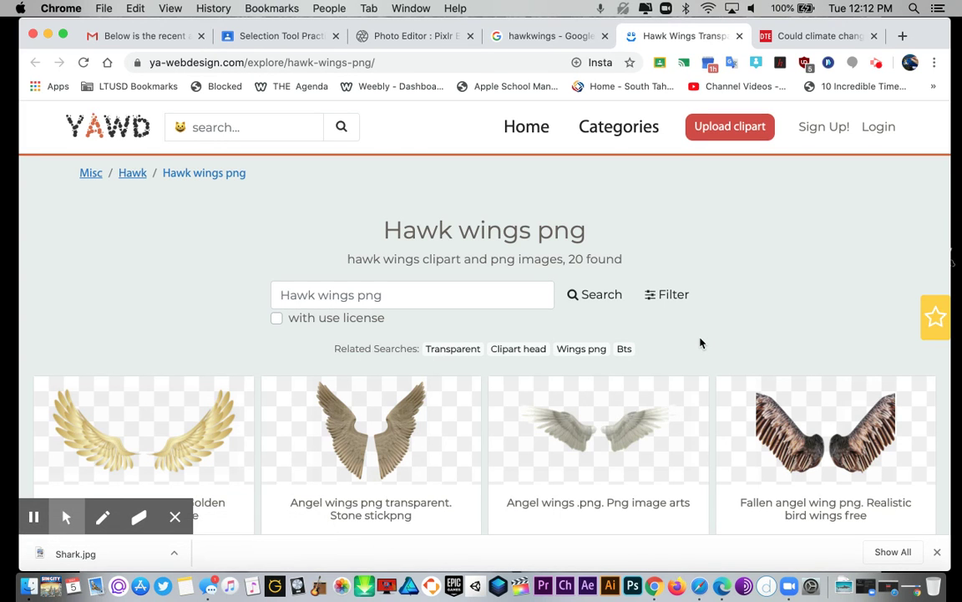
scroll(715, 270, "down", 3)
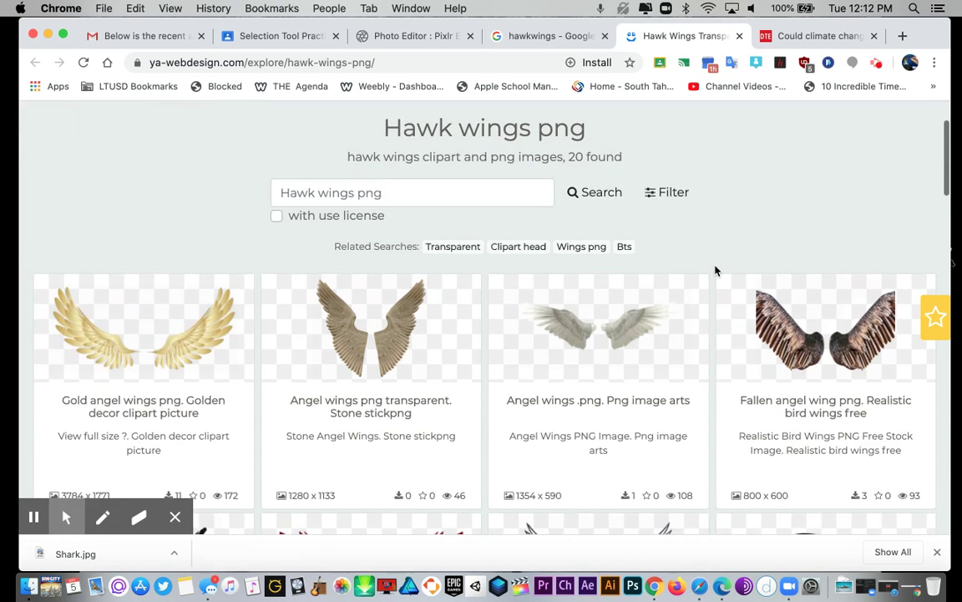
scroll(716, 269, "down", 1)
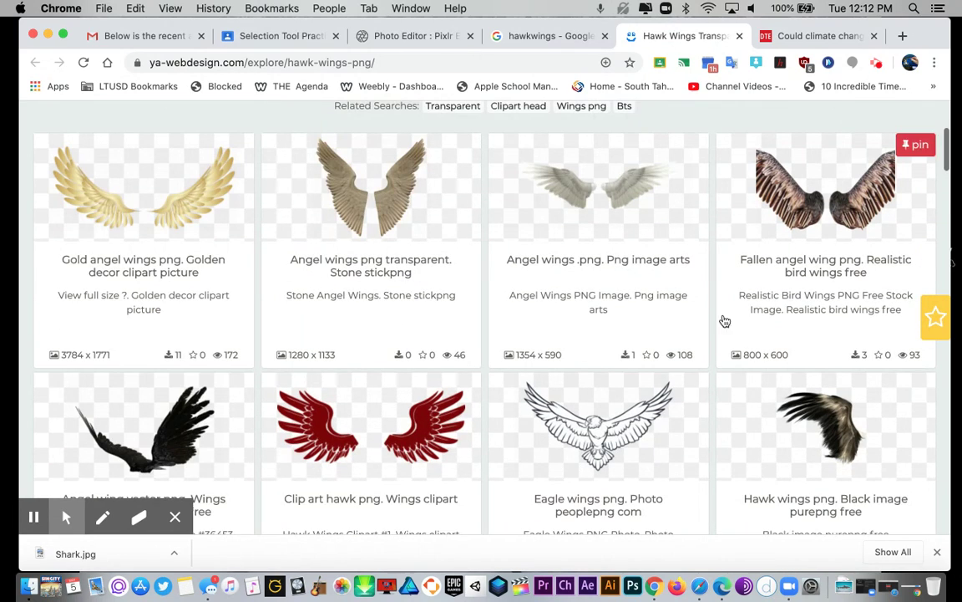
left_click(824, 427)
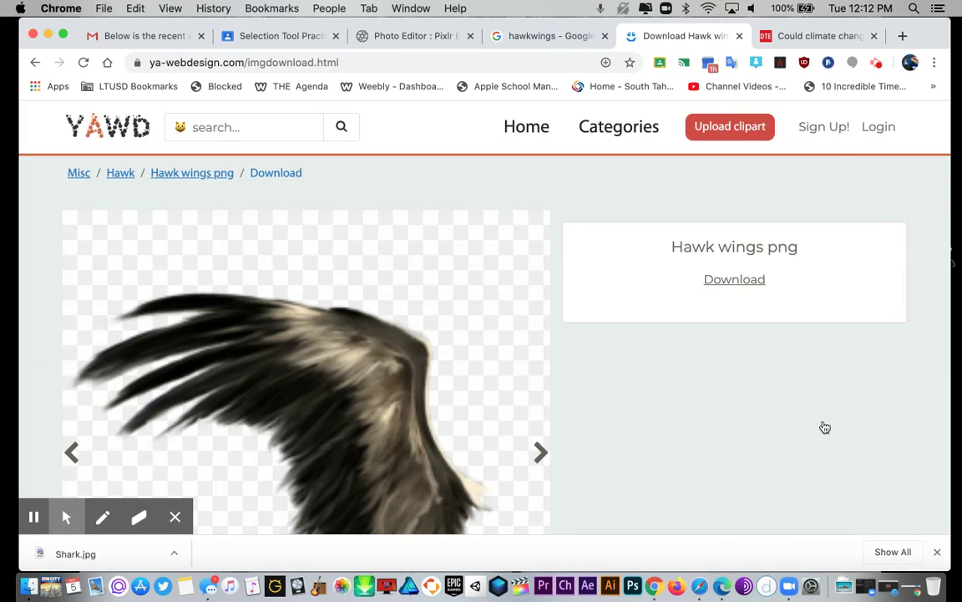
left_click(723, 280)
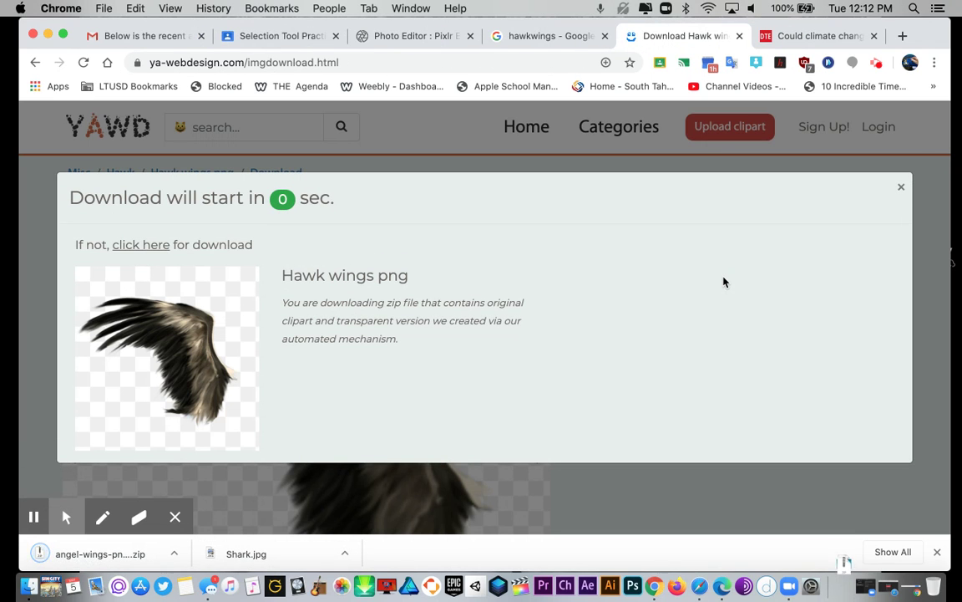
Step: Unzip the downloaded wing archive, open the angel-wings-png-file-6 folder, and return to the dog photo
left_click(99, 554)
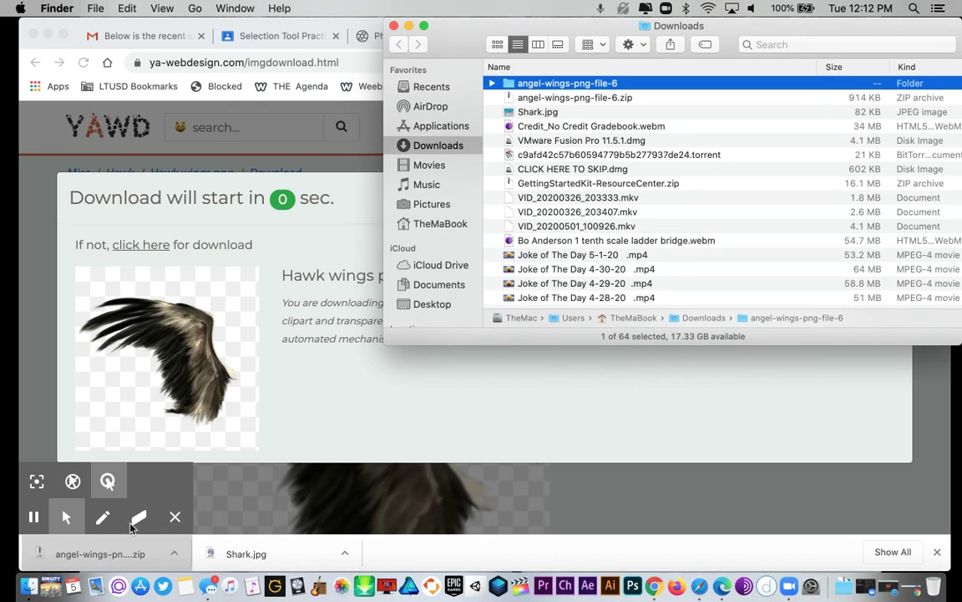
double_click(511, 84)
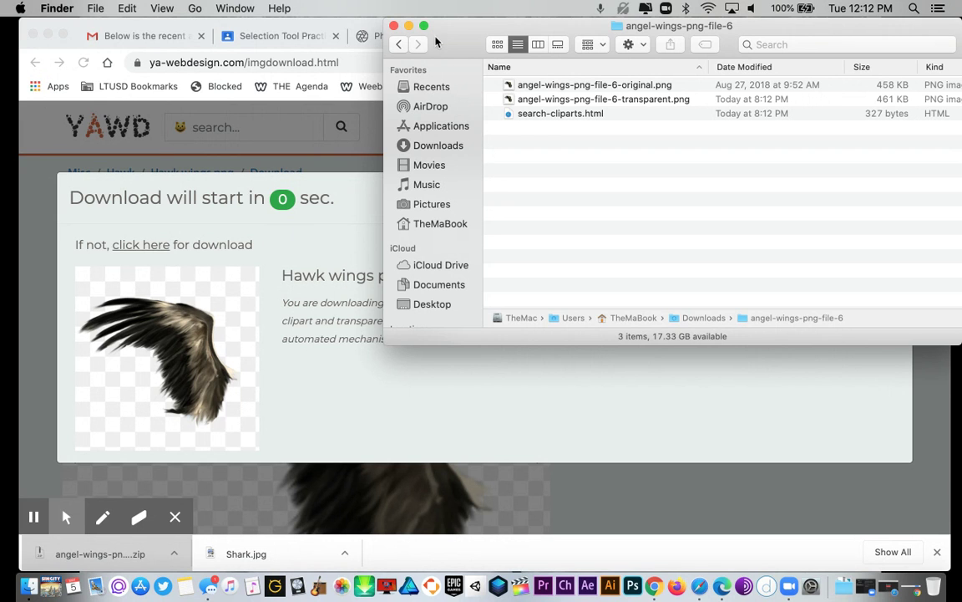
left_click_drag(436, 39, 594, 90)
left_click(396, 38)
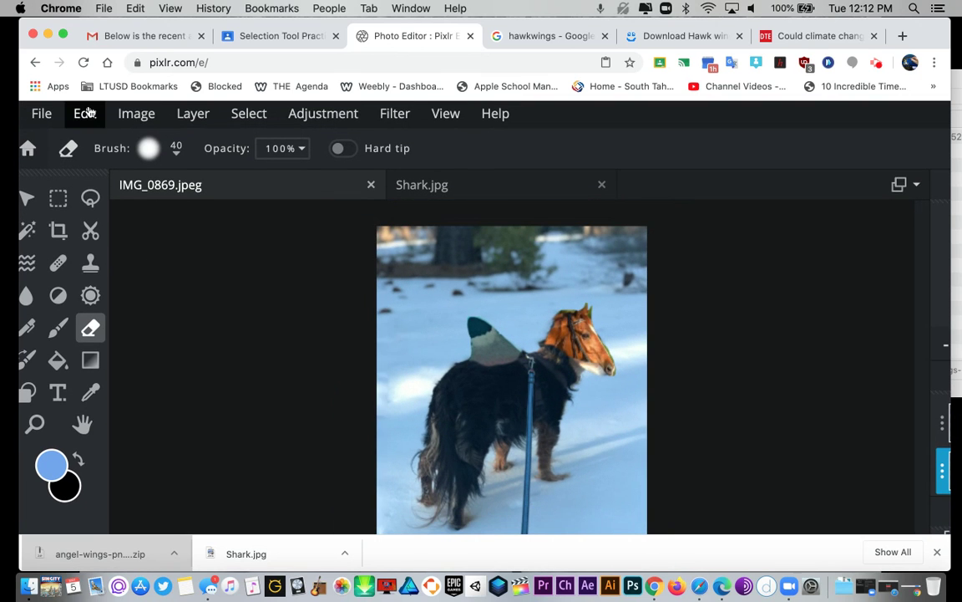
Step: Open angel-wings-png-file-6-transparent.png from the angel-wings-png-file-6 folder as a new document
left_click(48, 121)
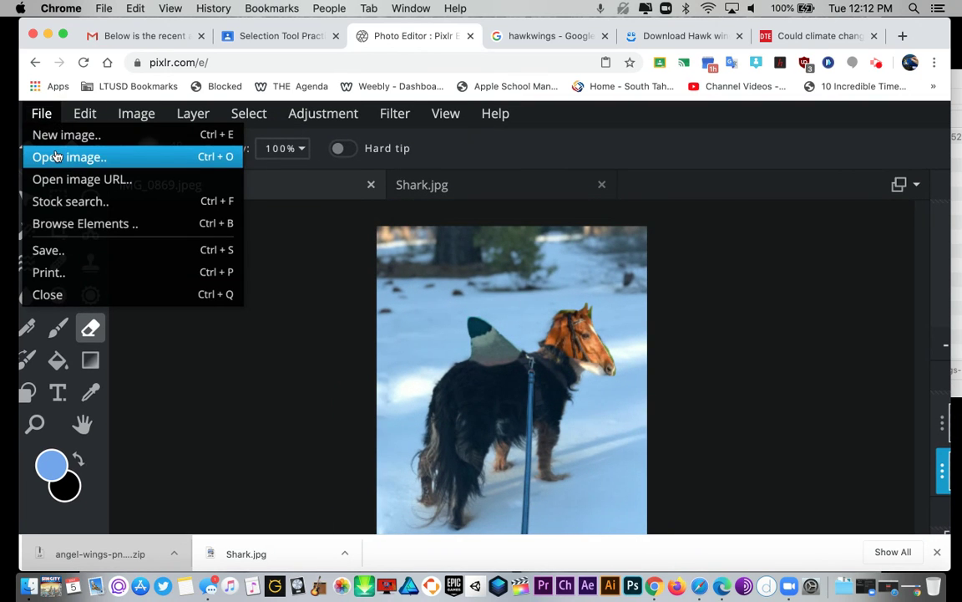
left_click(57, 157)
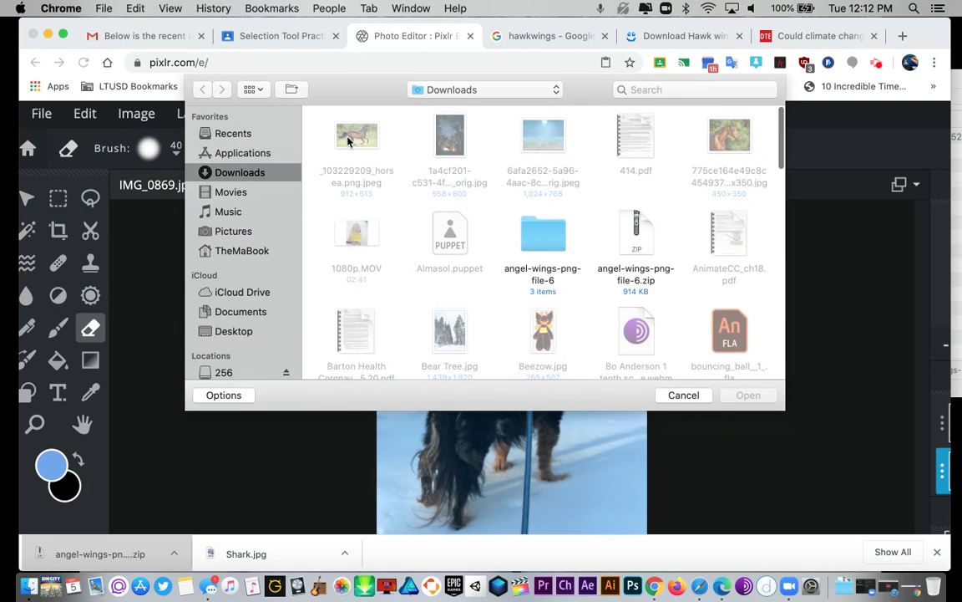
double_click(537, 234)
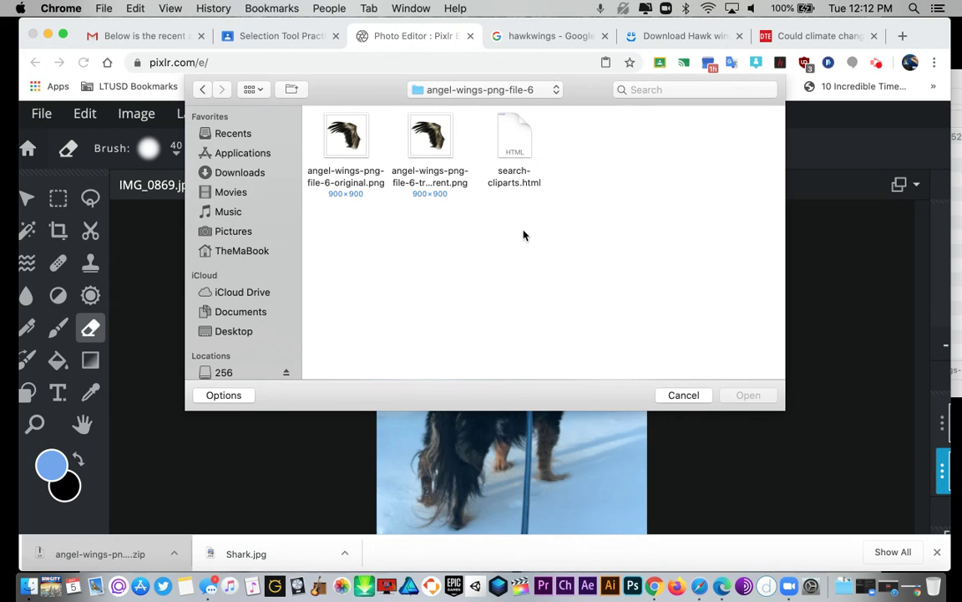
left_click(433, 159)
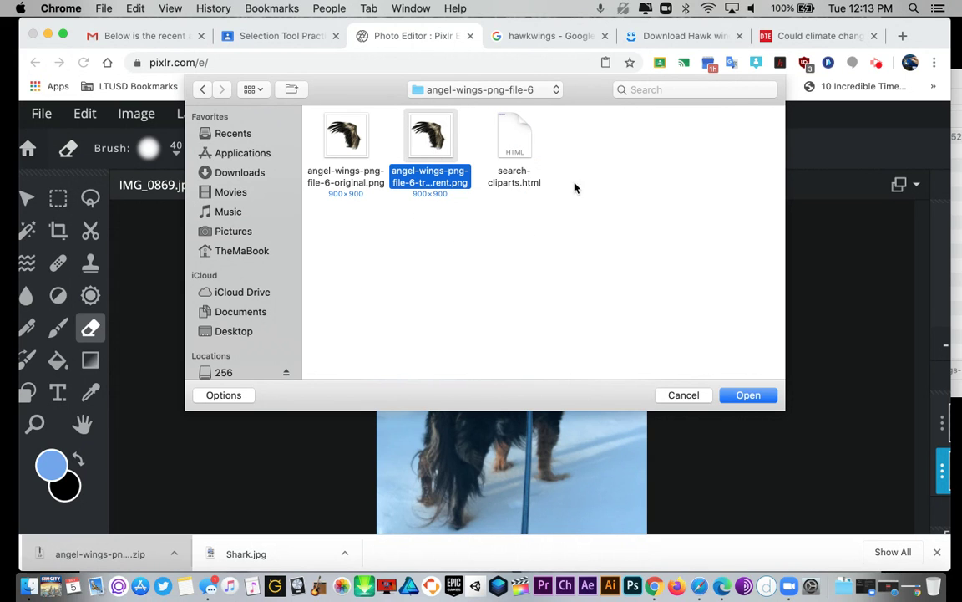
left_click(747, 389)
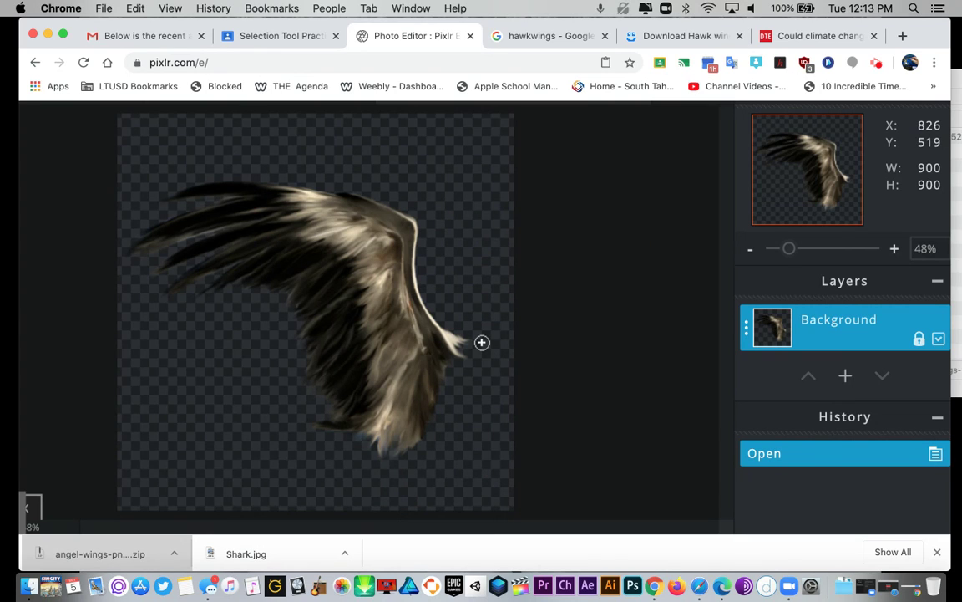
scroll(482, 342, "down", 1)
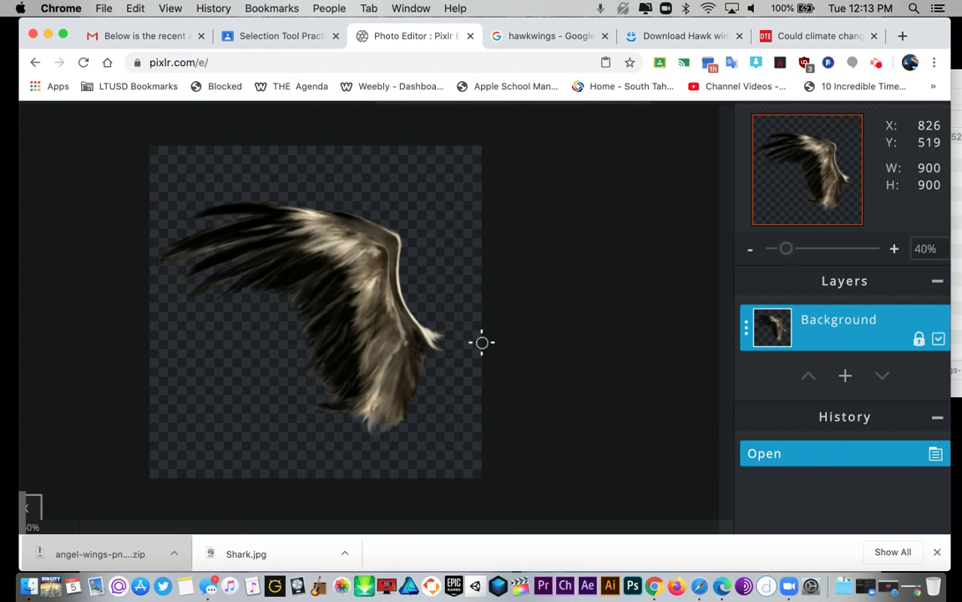
left_click(586, 320)
scroll(587, 319, "down", 1)
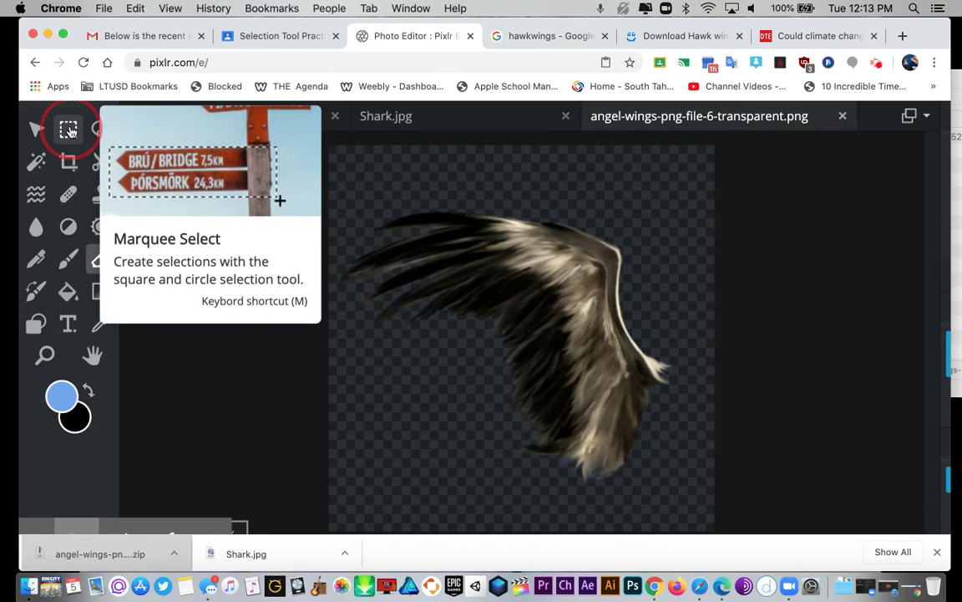
Step: Marquee-select the 816×770 wing area, copy it, and switch back to IMG_0869.jpeg
left_click(70, 132)
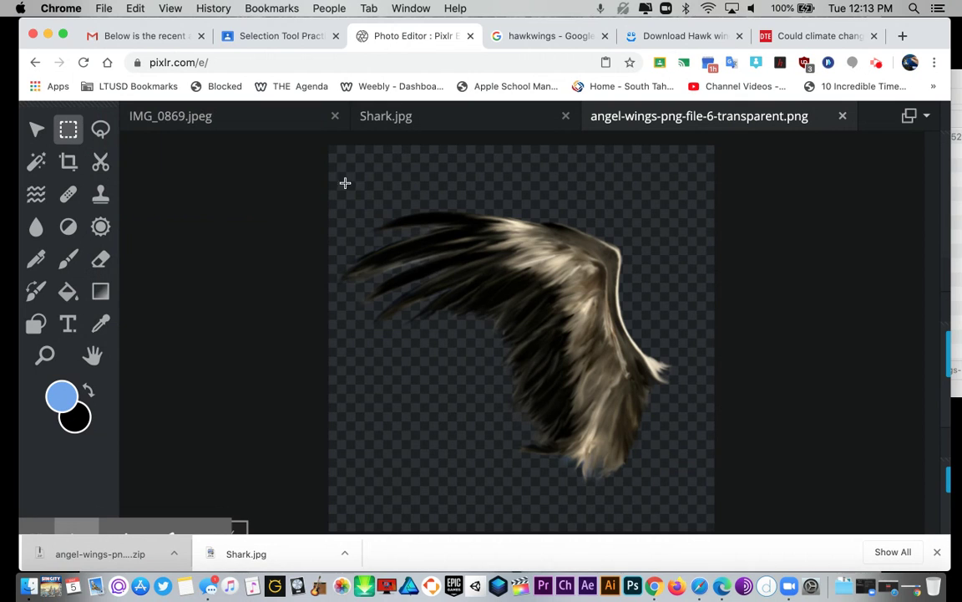
left_click_drag(336, 168, 686, 499)
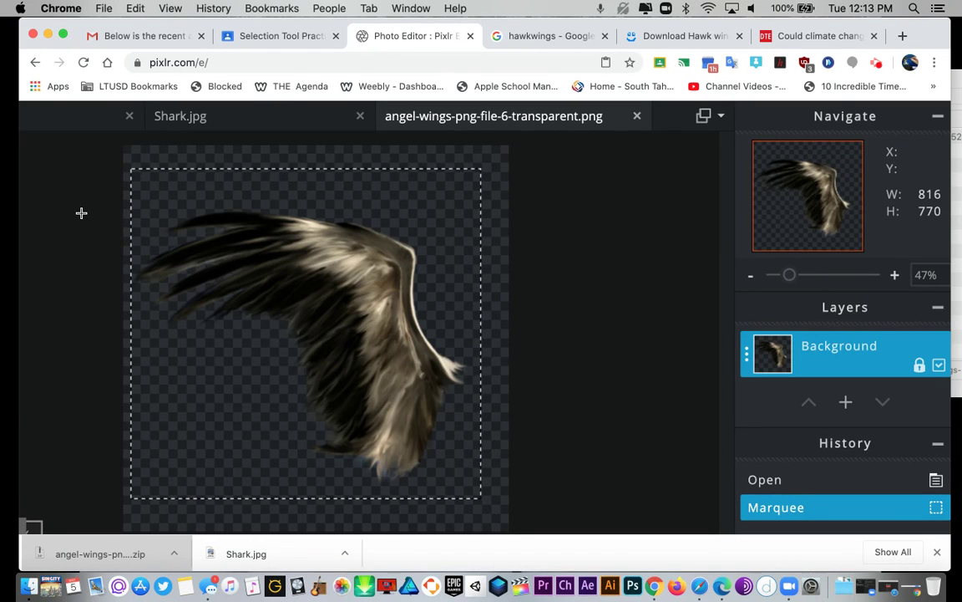
scroll(93, 217, "up", 5)
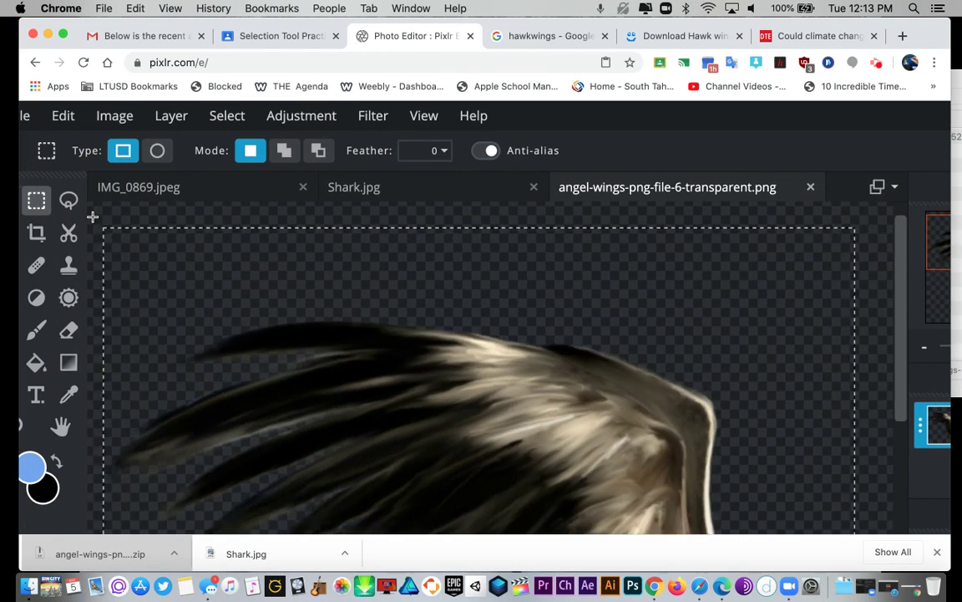
left_click(64, 119)
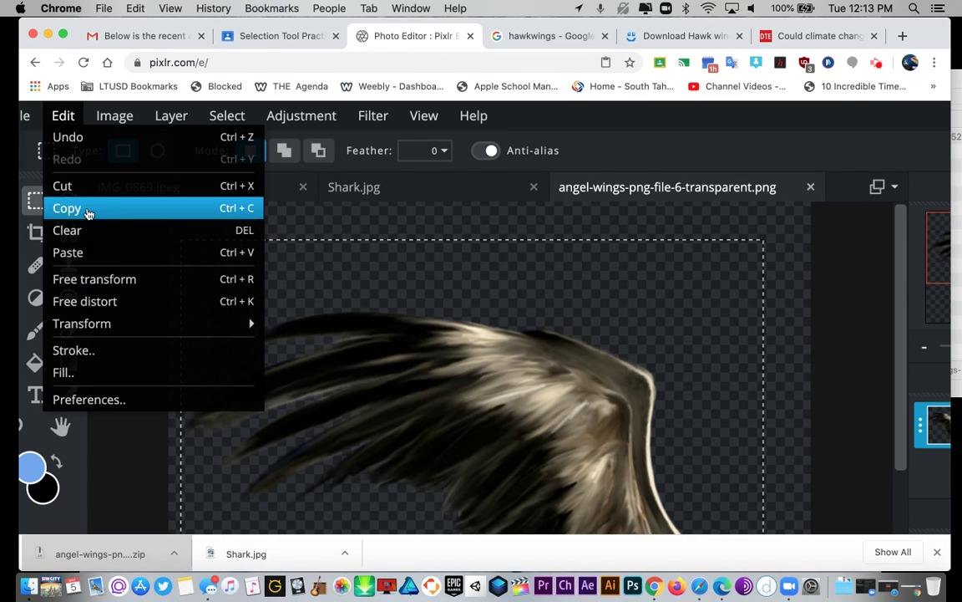
left_click(88, 211)
left_click(155, 187)
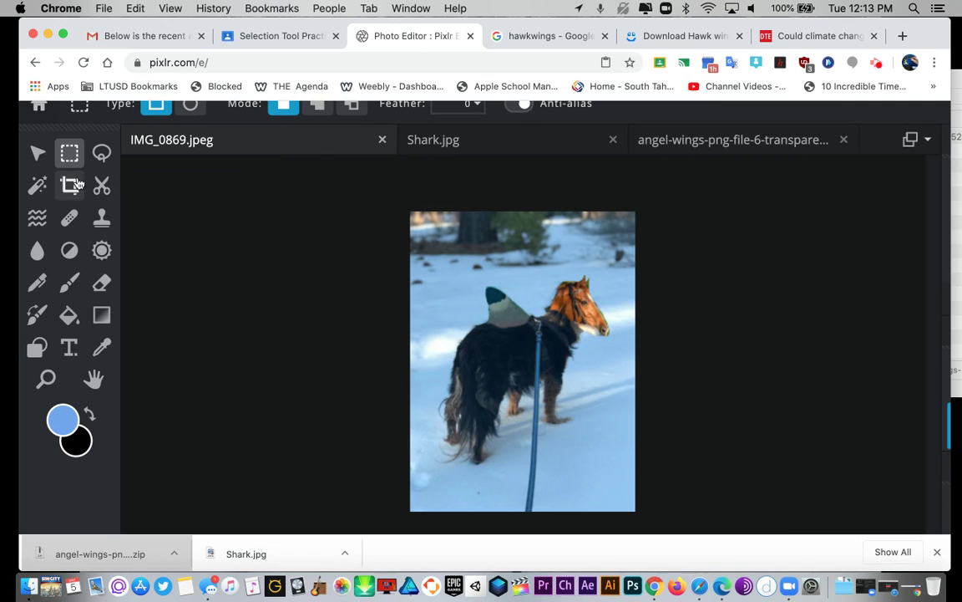
Step: Paste the copied wing into the IMG_0869.jpeg dog photo as a new layer
scroll(63, 168, "up", 2)
left_click(94, 116)
left_click(109, 250)
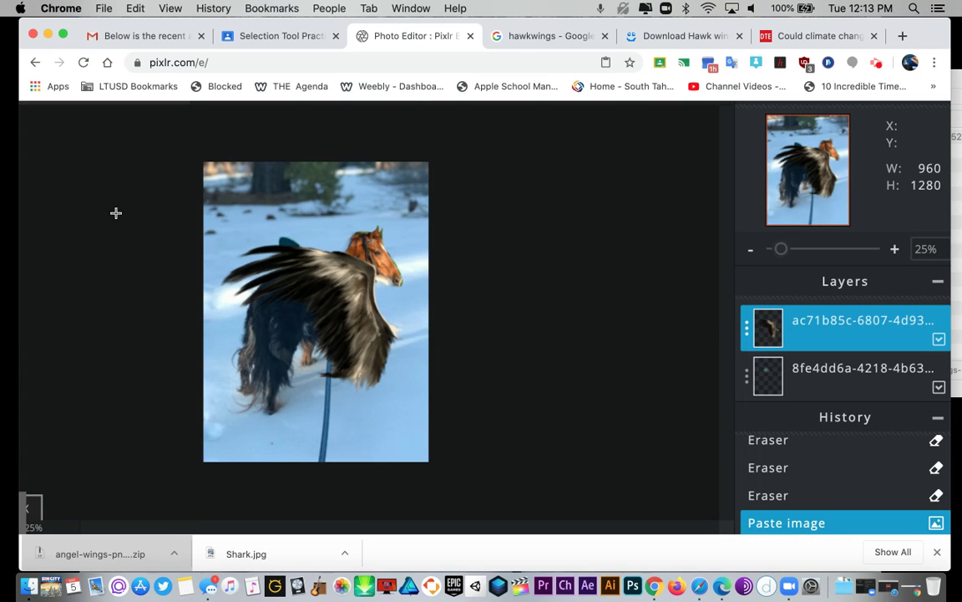
Step: Shrink the pasted wing with the Arrange tool and move it onto the dog's back
scroll(328, 289, "down", 5)
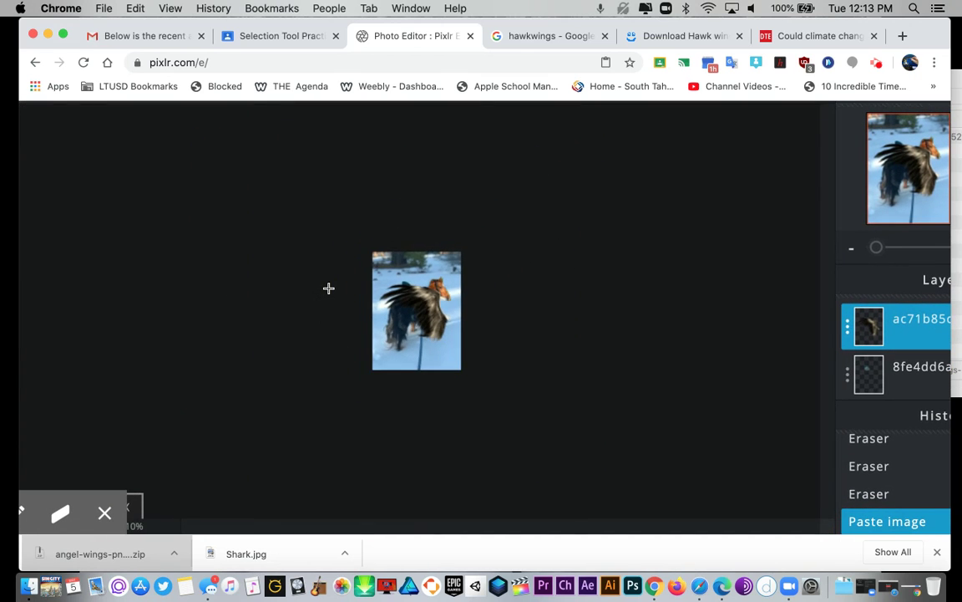
scroll(212, 300, "left", 3)
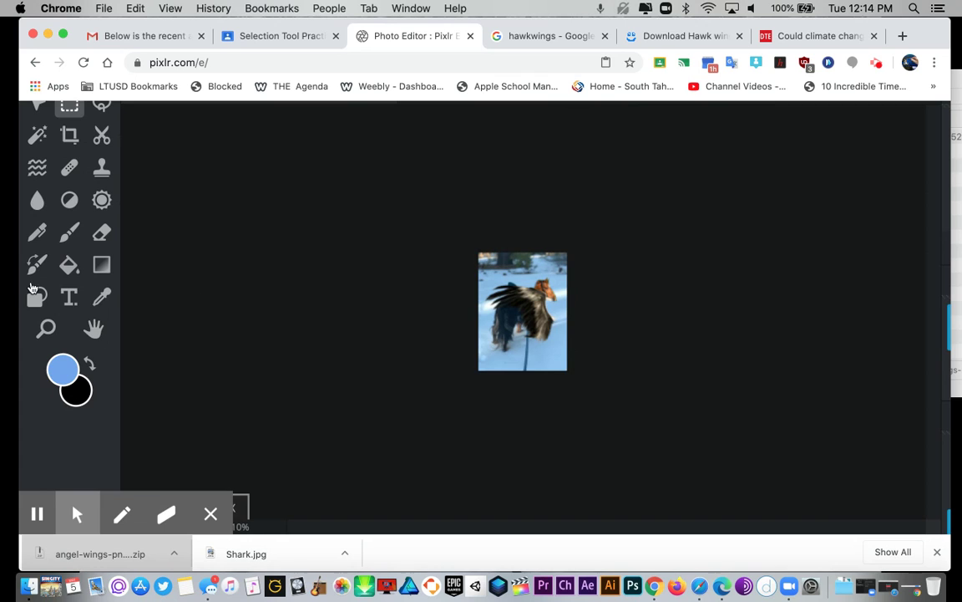
scroll(36, 238, "up", 3)
left_click(37, 198)
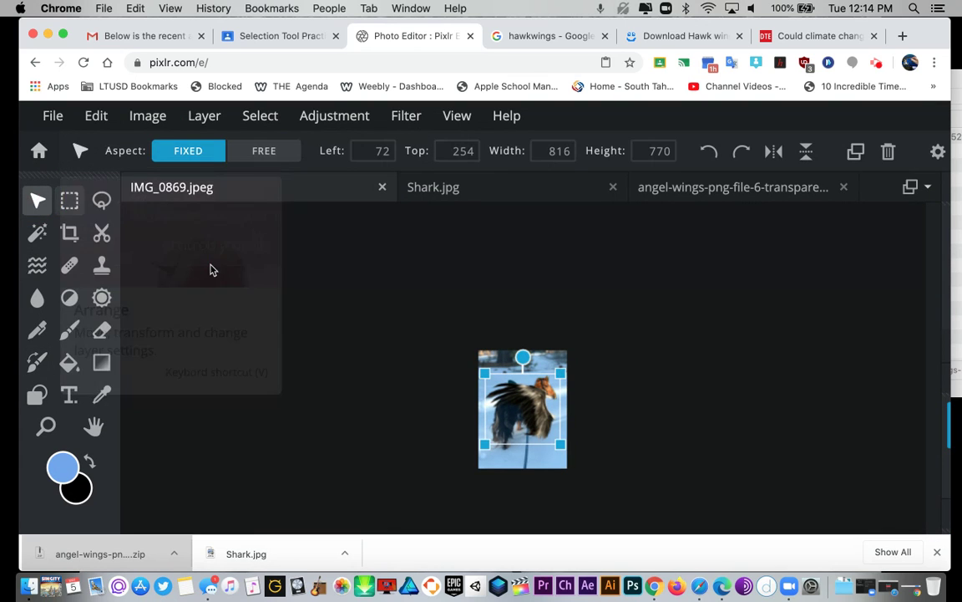
left_click_drag(485, 369, 506, 388)
scroll(475, 416, "down", 3)
scroll(475, 416, "right", 3)
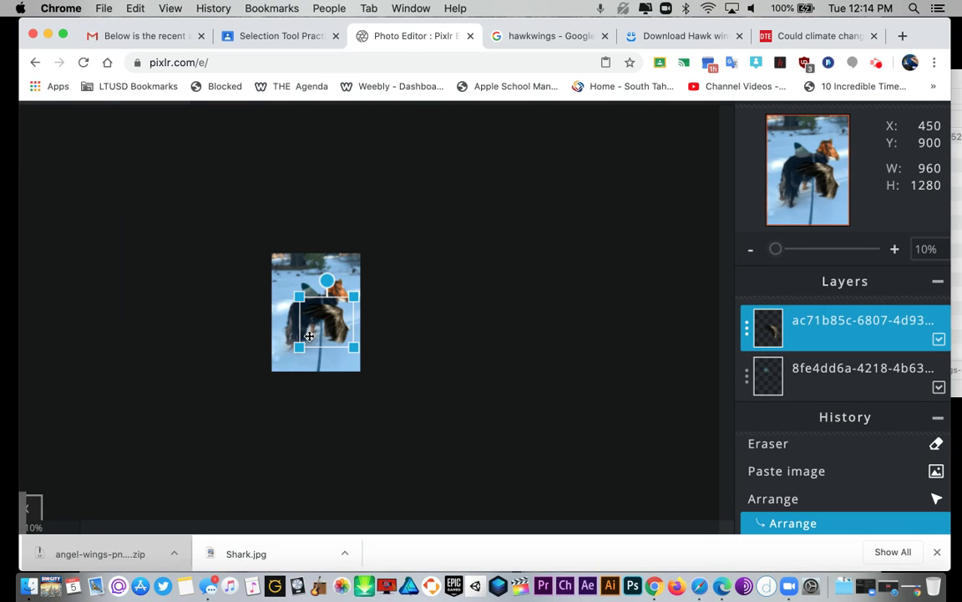
scroll(309, 336, "up", 10)
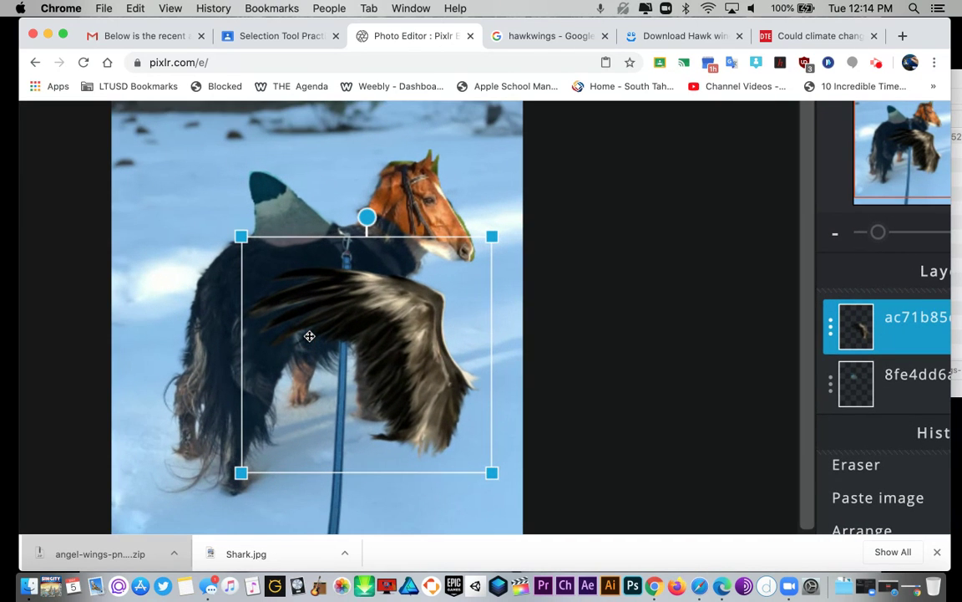
left_click_drag(432, 421, 310, 282)
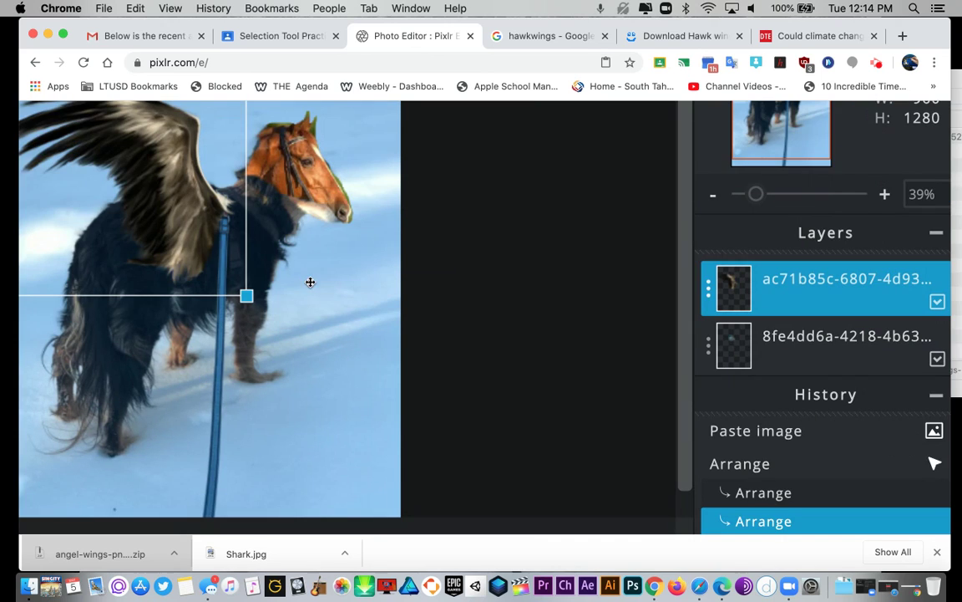
left_click(800, 289)
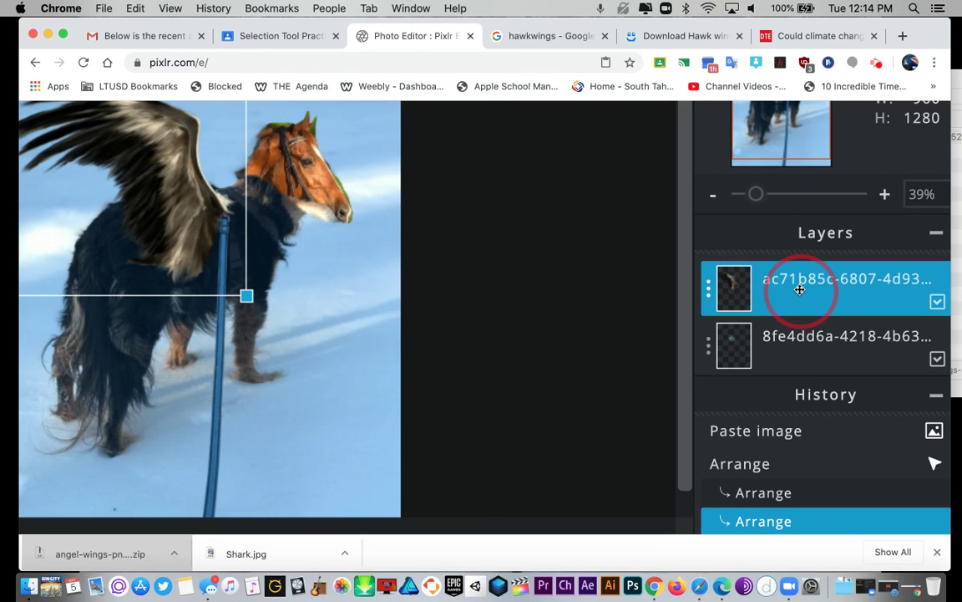
left_click_drag(799, 289, 802, 346)
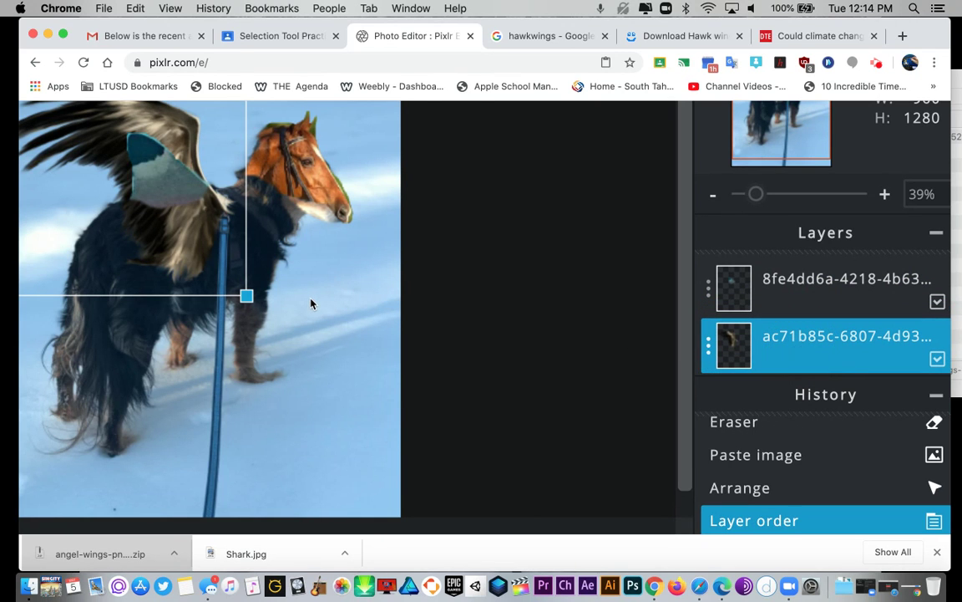
Step: Place the wing layer beneath the shark fin layer, then select the fin layer
scroll(311, 304, "left", 5)
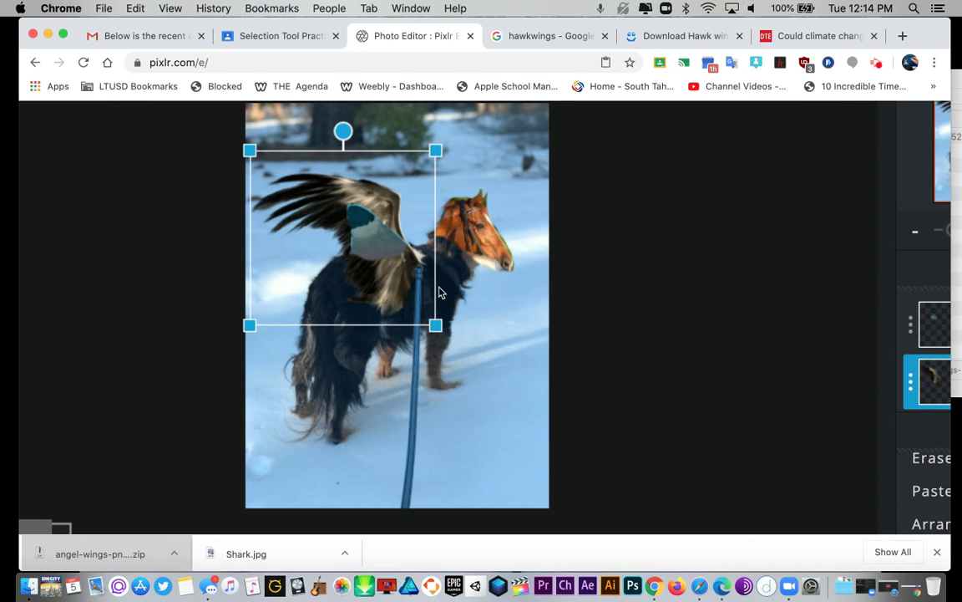
scroll(98, 257, "down", 5)
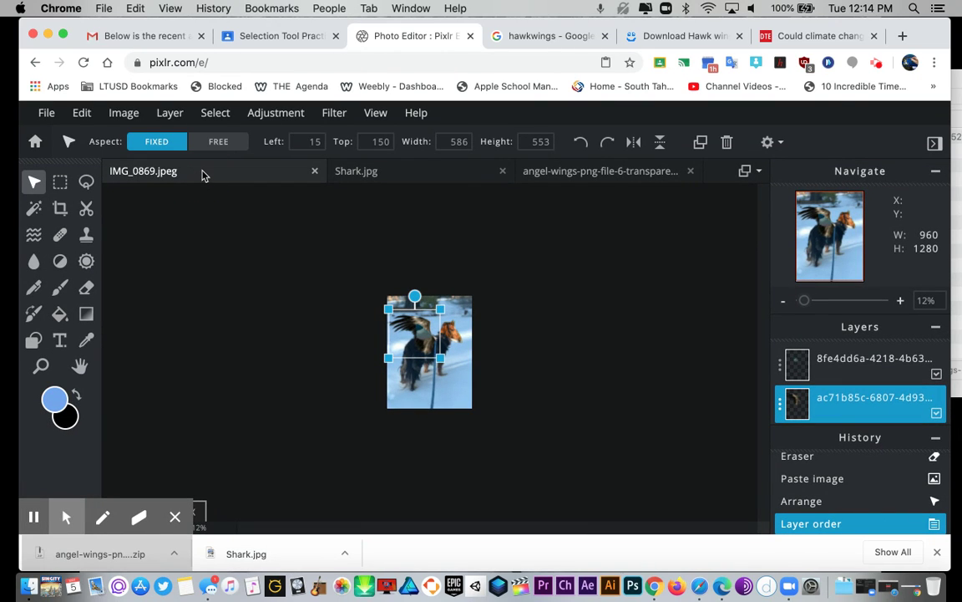
left_click(401, 9)
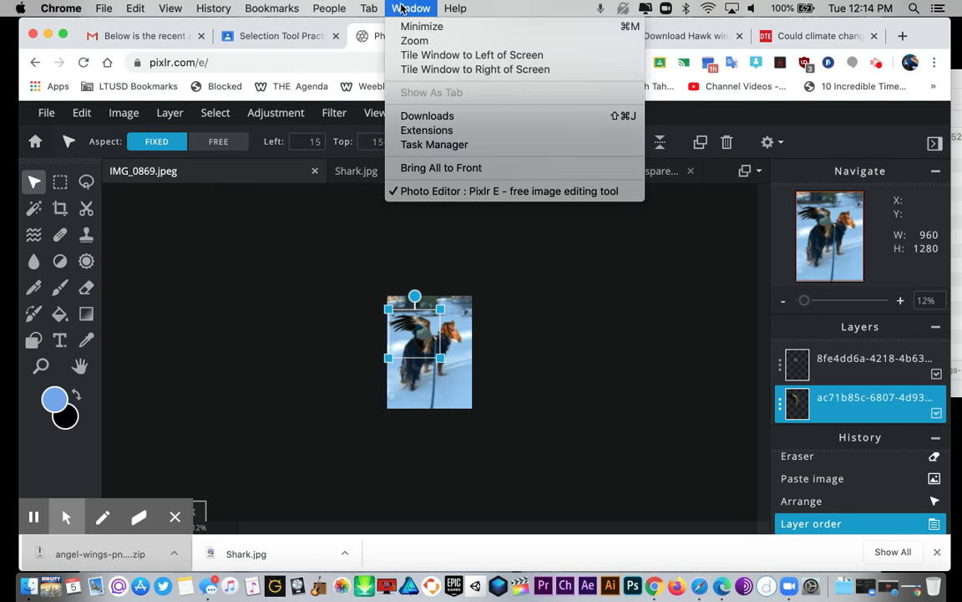
left_click(38, 326)
left_click(427, 326)
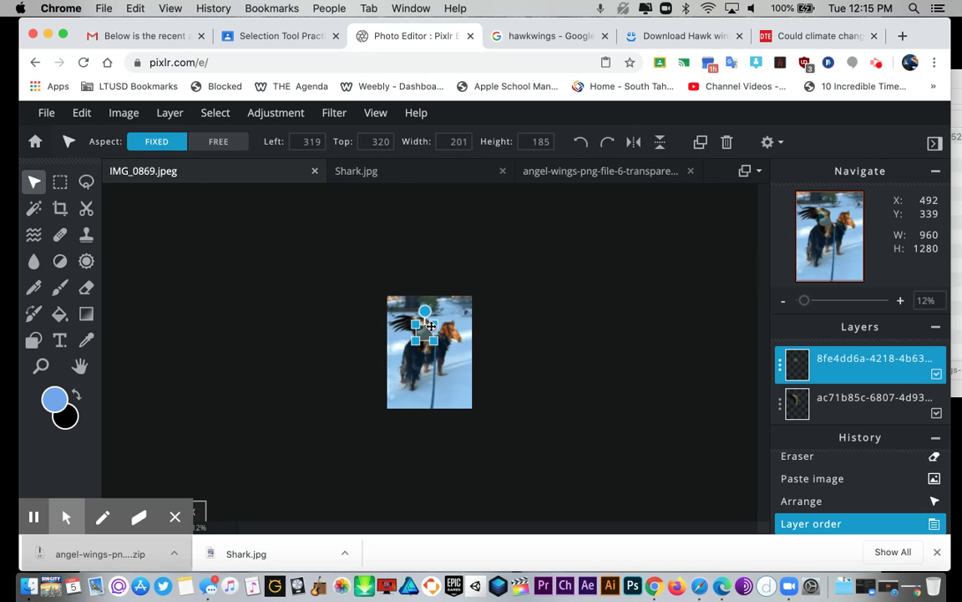
left_click(43, 366)
Step: Zoom in on the dog's back, then shrink the shark fin and move it onto the back
left_click(408, 333)
left_click(408, 333)
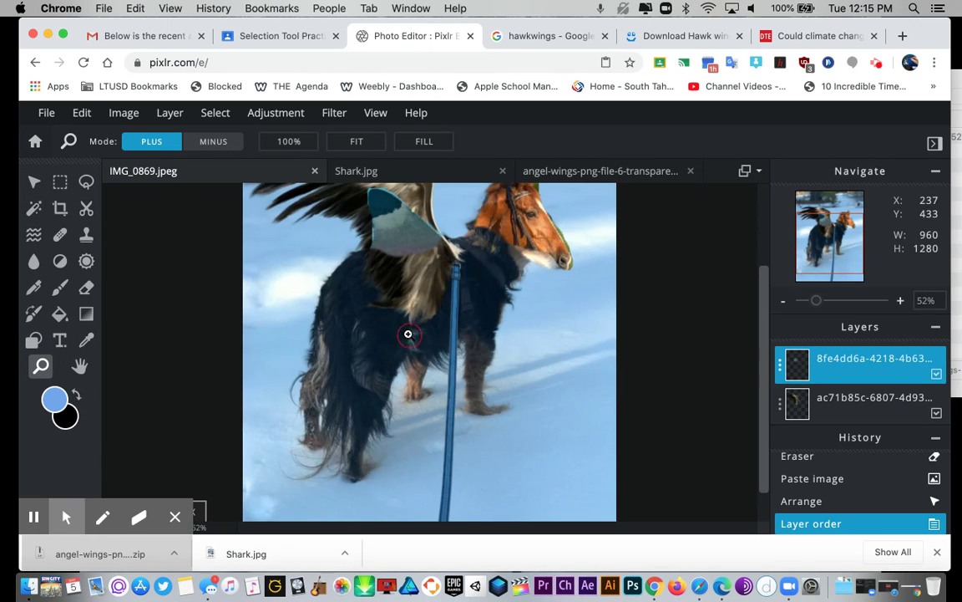
left_click_drag(764, 370, 756, 284)
left_click(33, 182)
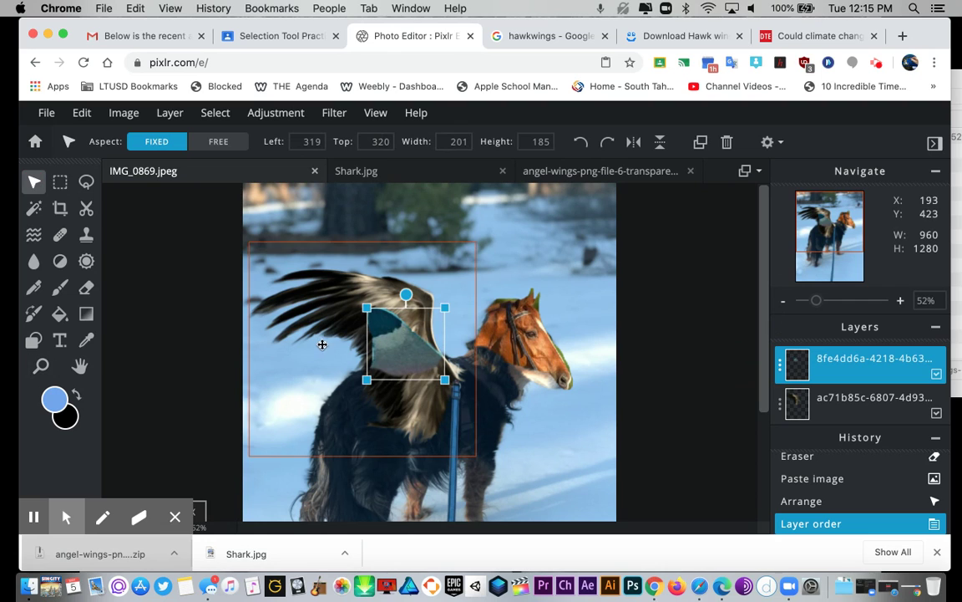
left_click_drag(366, 308, 389, 323)
left_click_drag(407, 359, 436, 354)
Step: Shrink the hawk wing to about three quarters size and nudge it down onto the back
left_click(400, 318)
left_click_drag(385, 314, 382, 299)
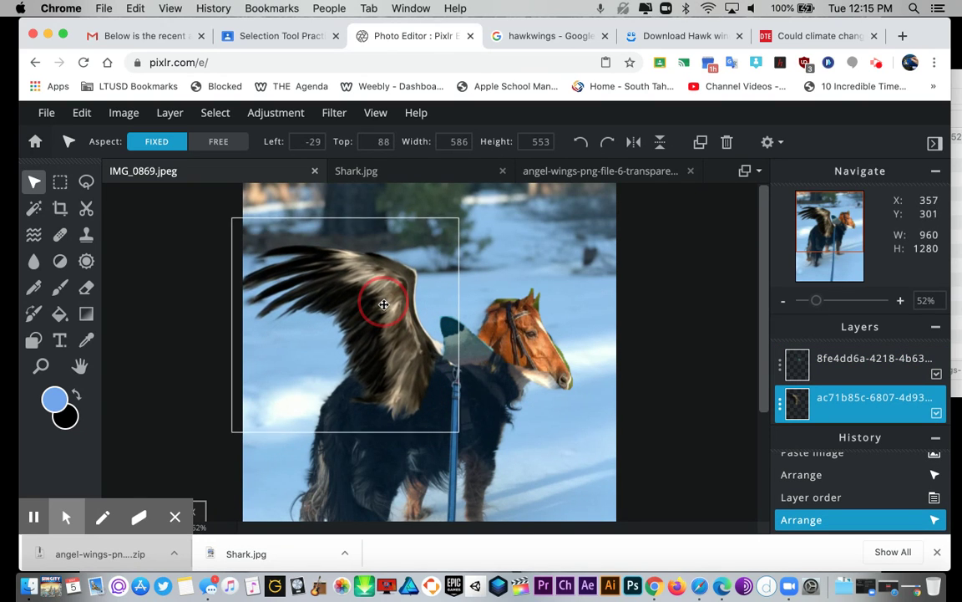
left_click_drag(383, 304, 367, 311)
left_click_drag(216, 442, 277, 376)
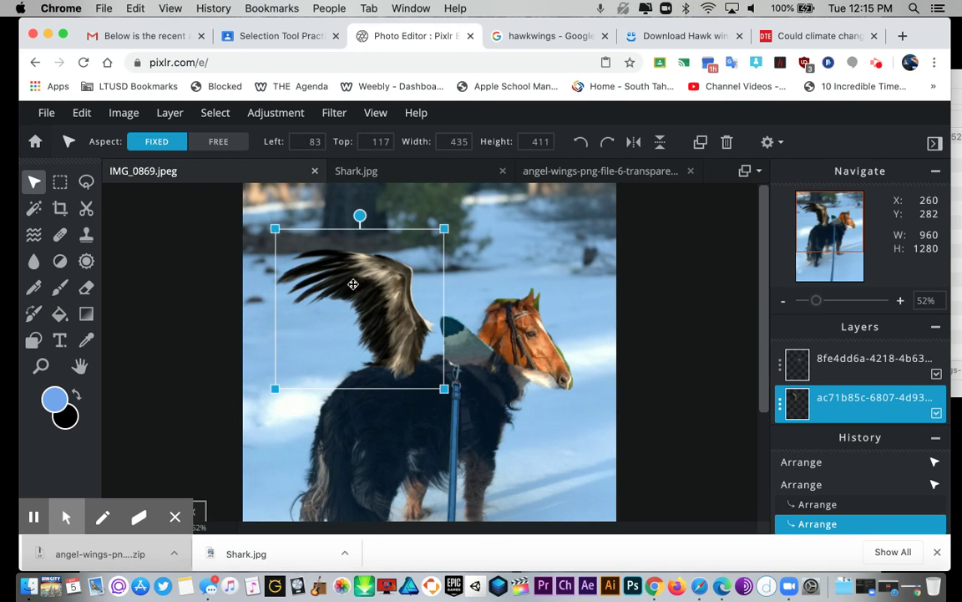
left_click_drag(369, 271, 380, 335)
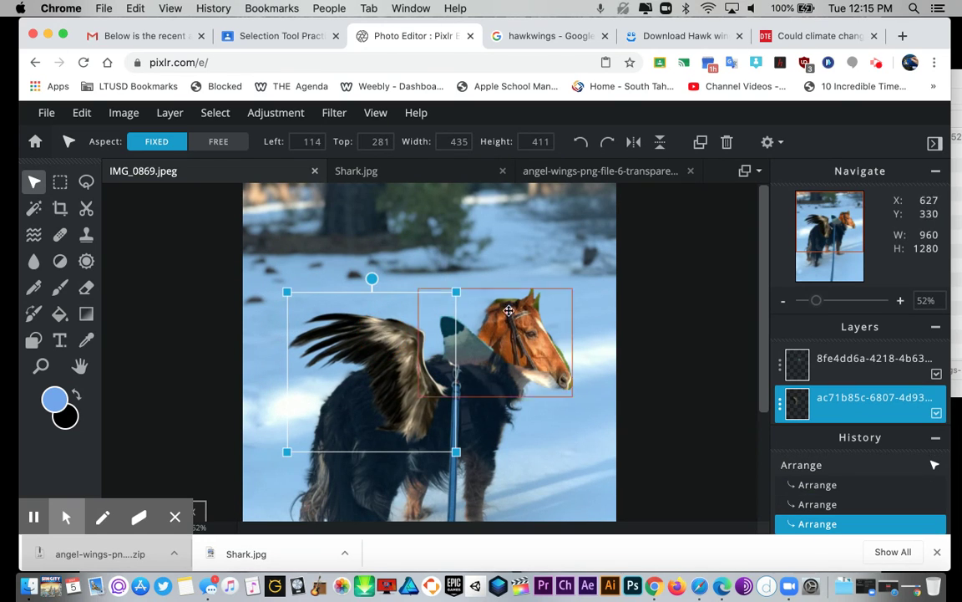
Step: Shift the shark fin slightly left and shrink the wing to about 201×190 toward the rear
left_click(605, 211)
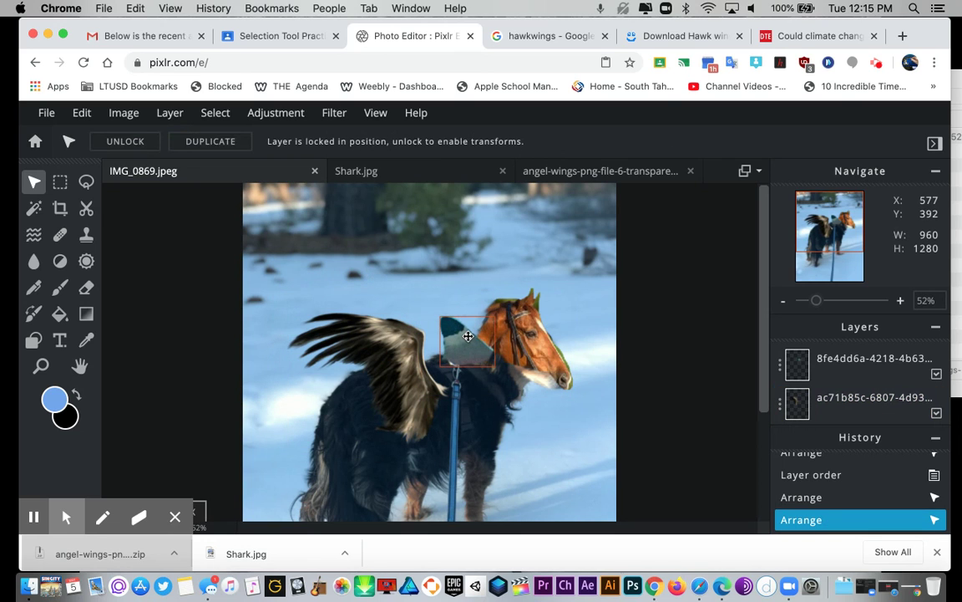
left_click_drag(466, 335, 441, 334)
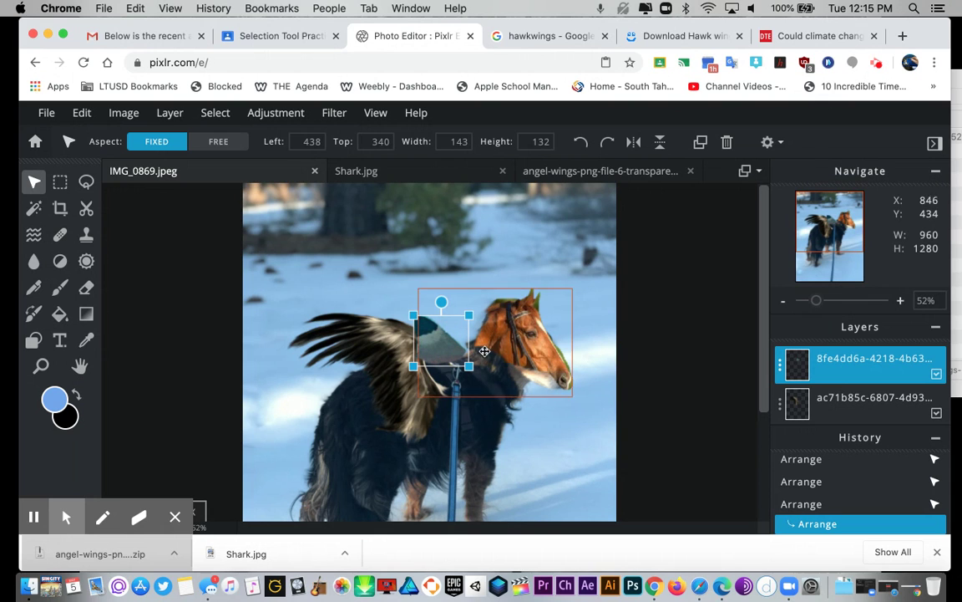
left_click(386, 347)
left_click_drag(386, 347, 315, 368)
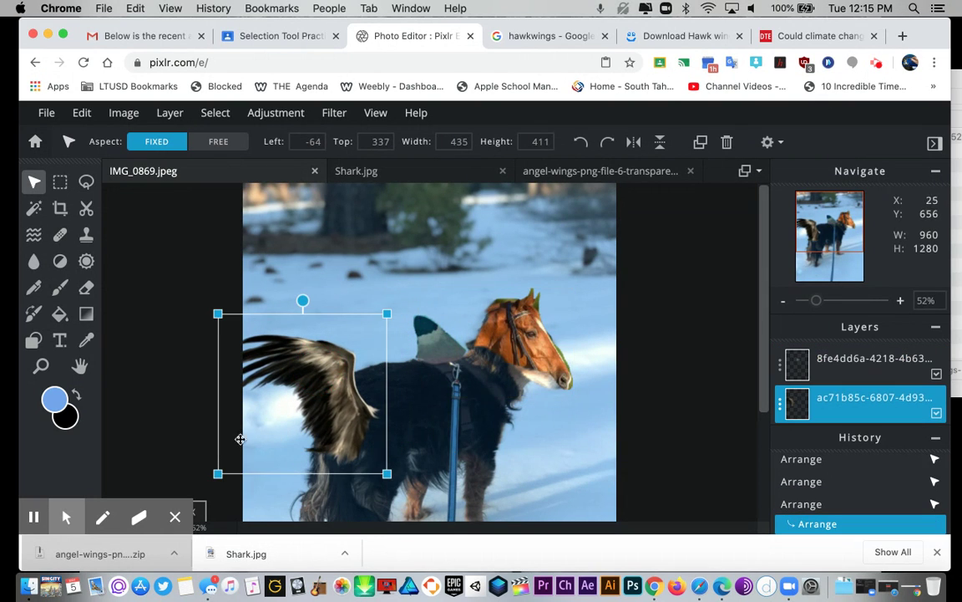
left_click_drag(219, 473, 314, 427)
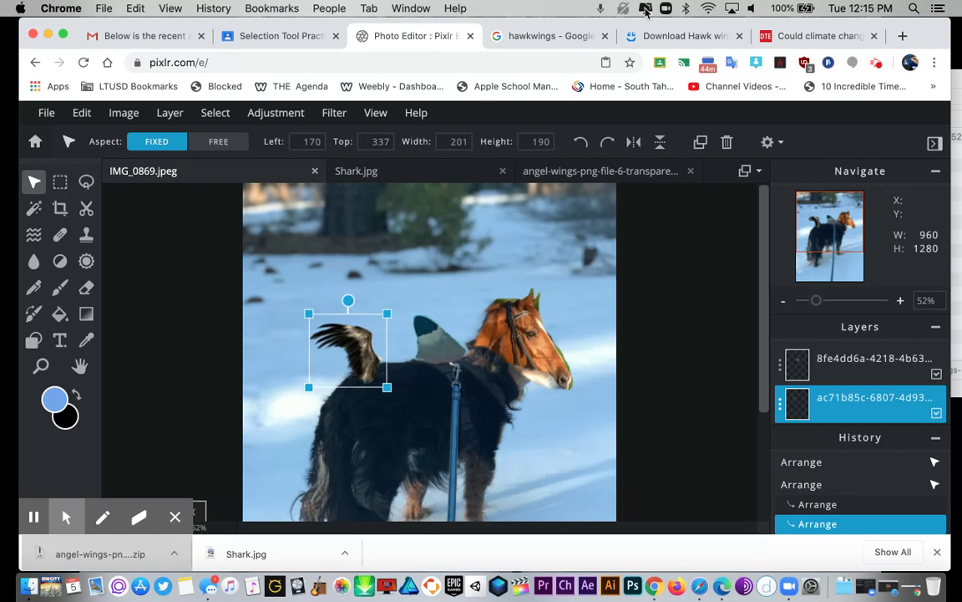
Step: Mirror the hawk wing, enlarge it slightly, and tilt it at an angle on the dog's back
left_click(633, 144)
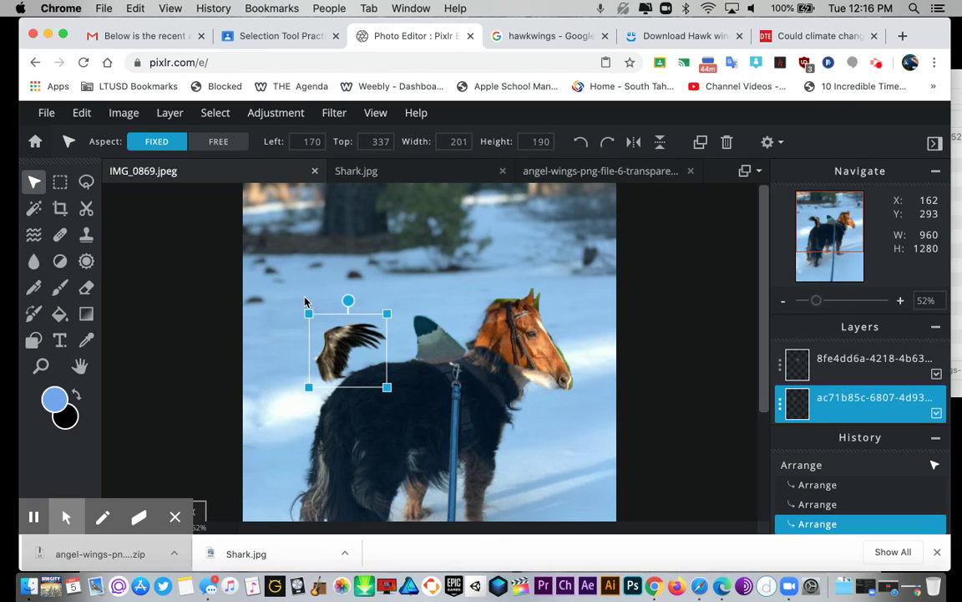
left_click_drag(304, 310, 284, 293)
left_click_drag(324, 337, 341, 365)
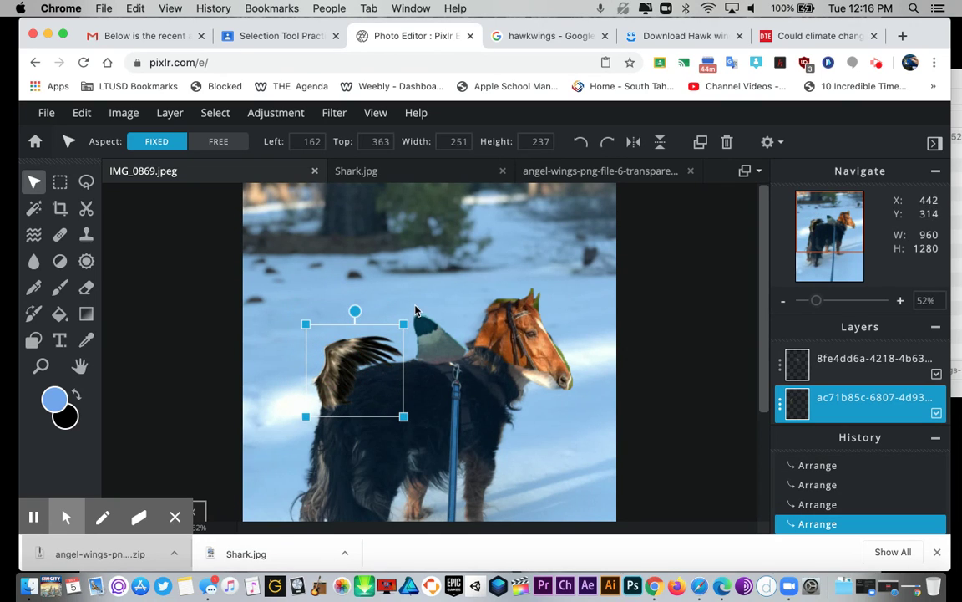
left_click_drag(354, 314, 322, 325)
left_click_drag(367, 392, 345, 377)
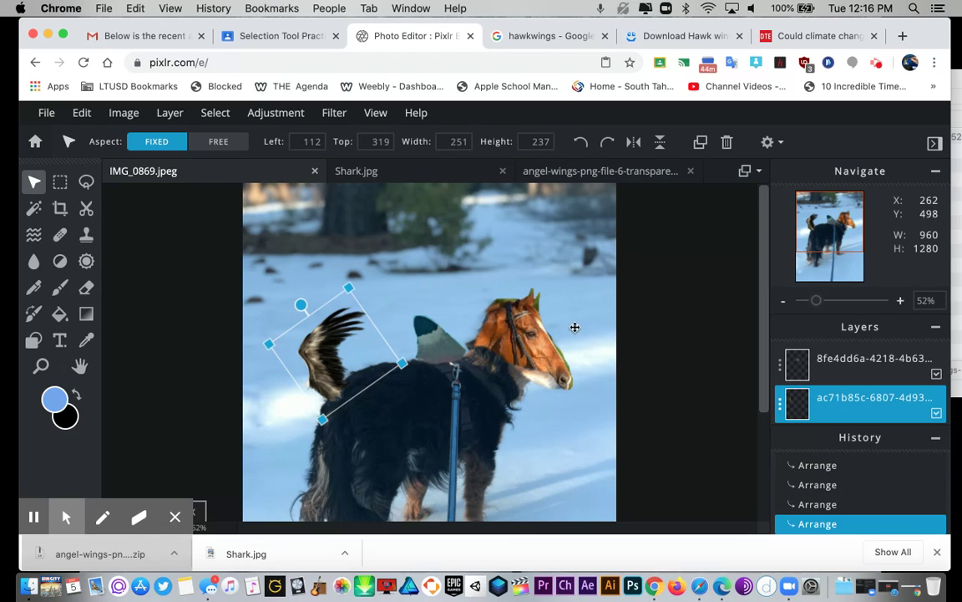
left_click(689, 329)
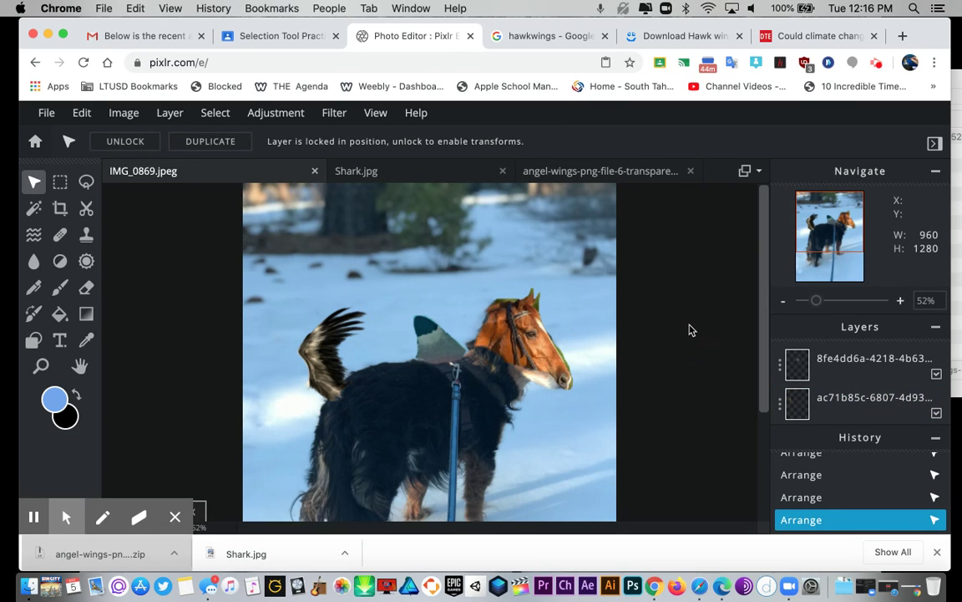
left_click(327, 322)
left_click_drag(327, 322, 352, 288)
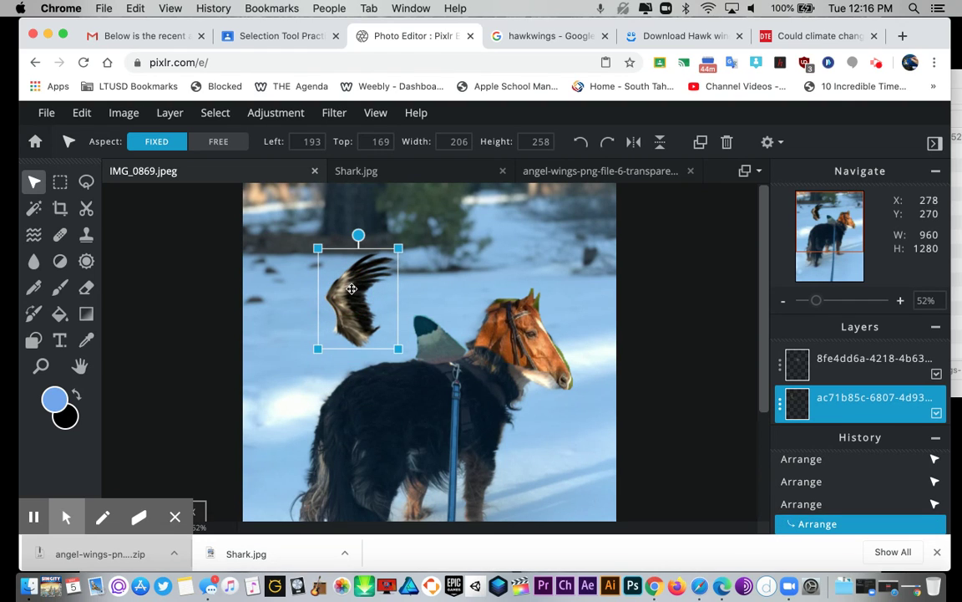
Step: Mirror the wing back, move it over the horse head, tilt it counter-clockwise, and stack it above the fin
left_click(632, 141)
left_click_drag(369, 295, 535, 271)
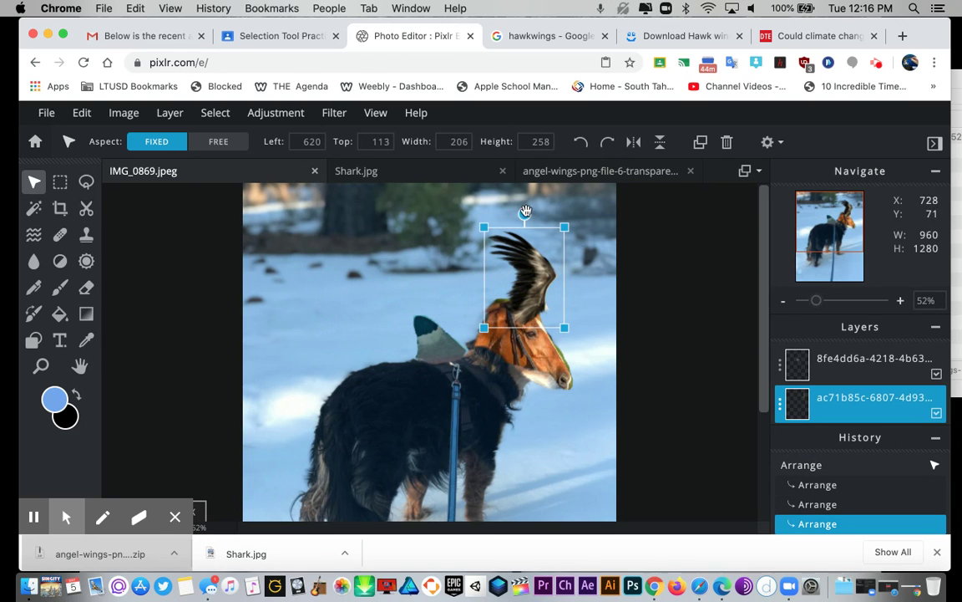
left_click_drag(525, 213, 500, 208)
left_click_drag(518, 273, 504, 273)
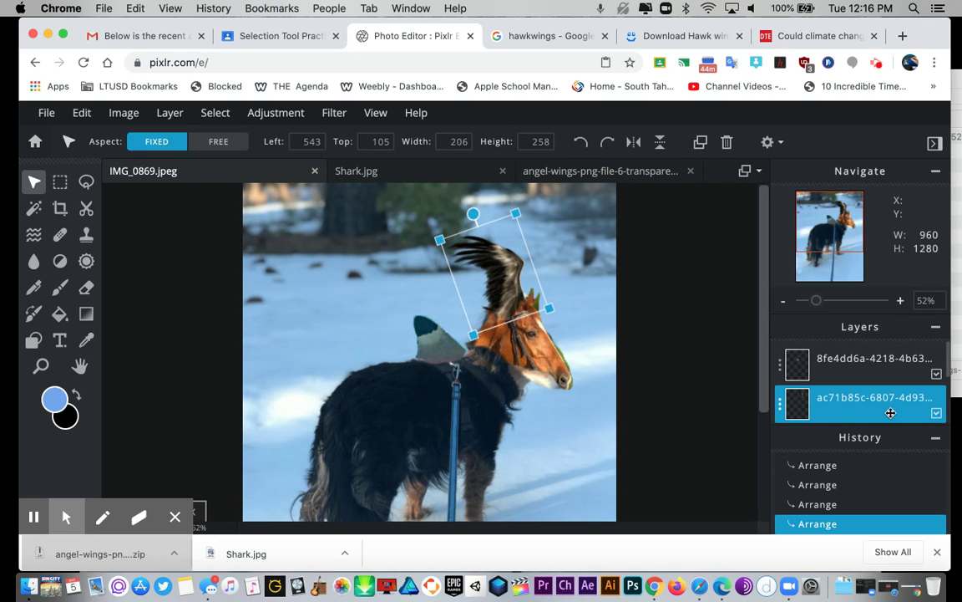
left_click_drag(891, 413, 889, 363)
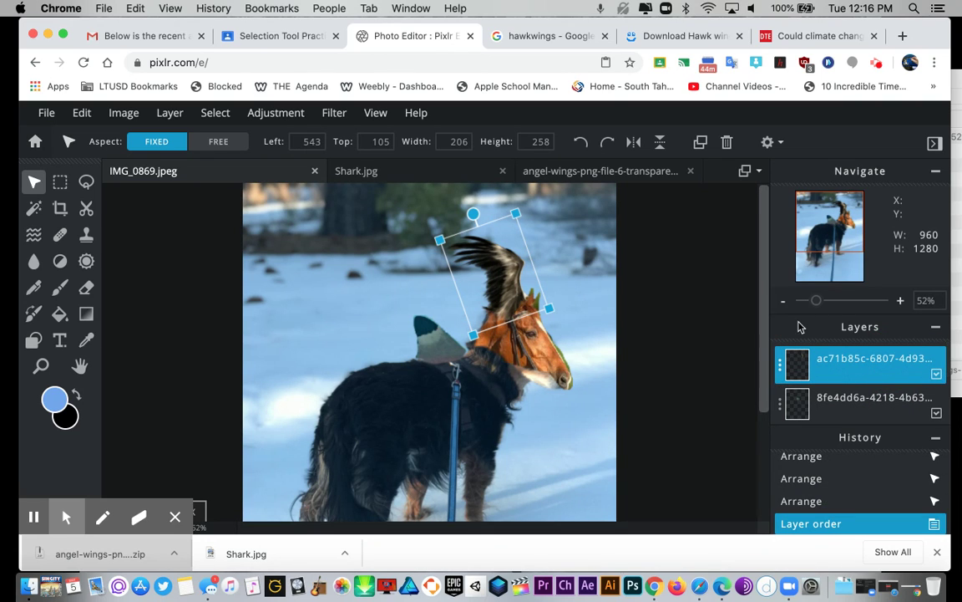
Step: Expand the Layers panel and drag the horse-head layer to the top of the stack
left_click(758, 345)
mouse_move(759, 345)
left_mouse_down()
mouse_move(760, 365)
mouse_move(762, 358)
left_mouse_up()
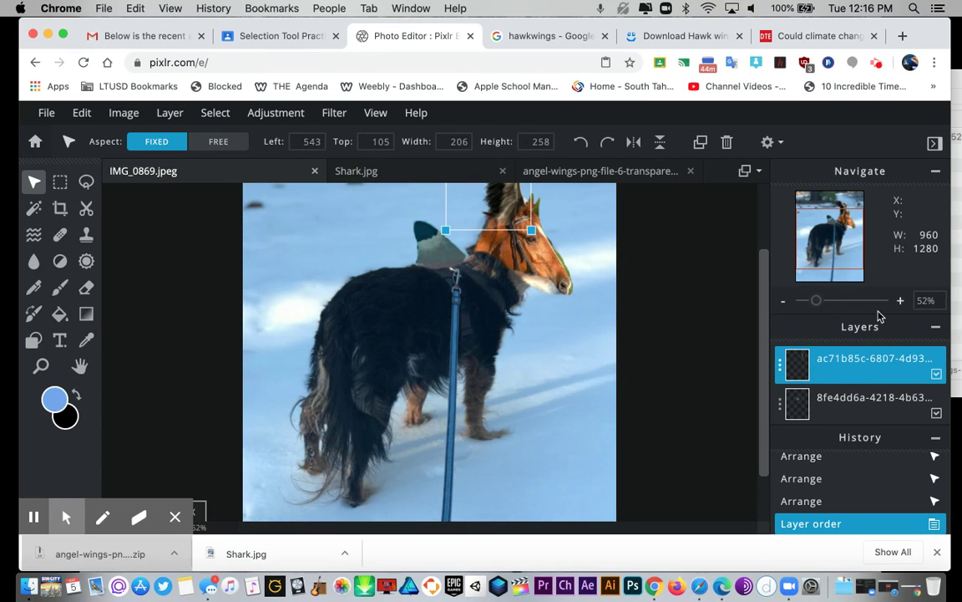
left_click(838, 309)
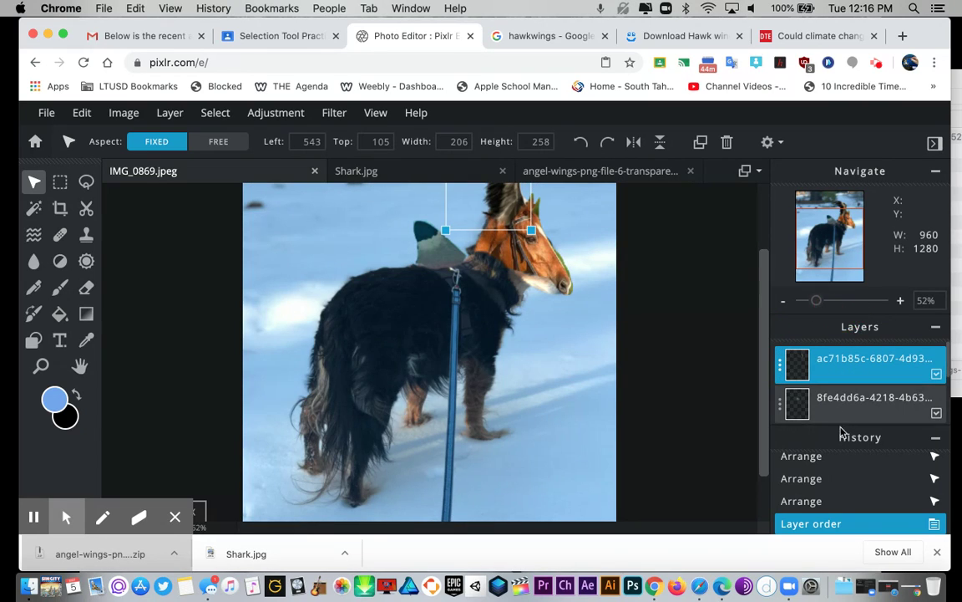
left_click(935, 440)
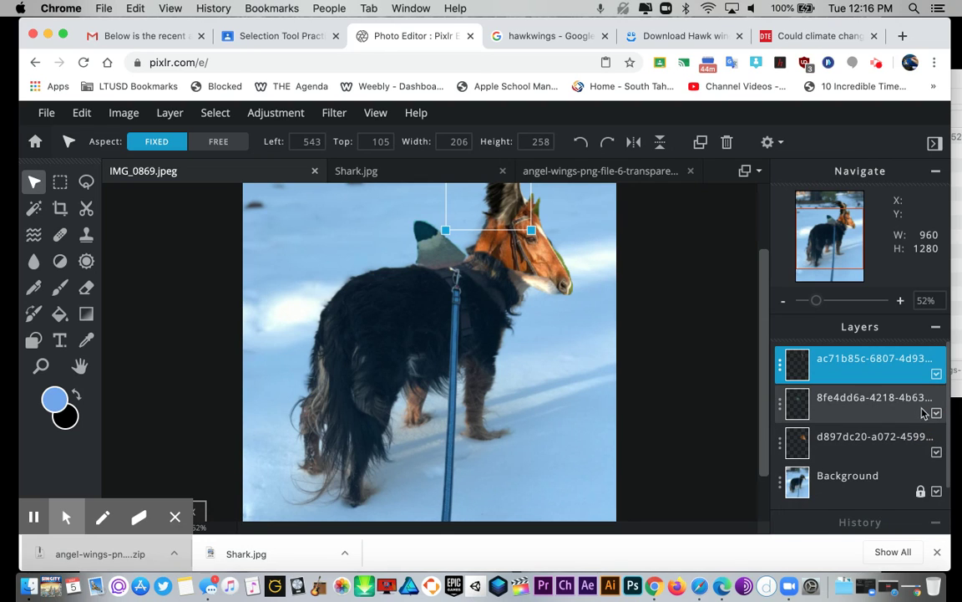
left_click(863, 362)
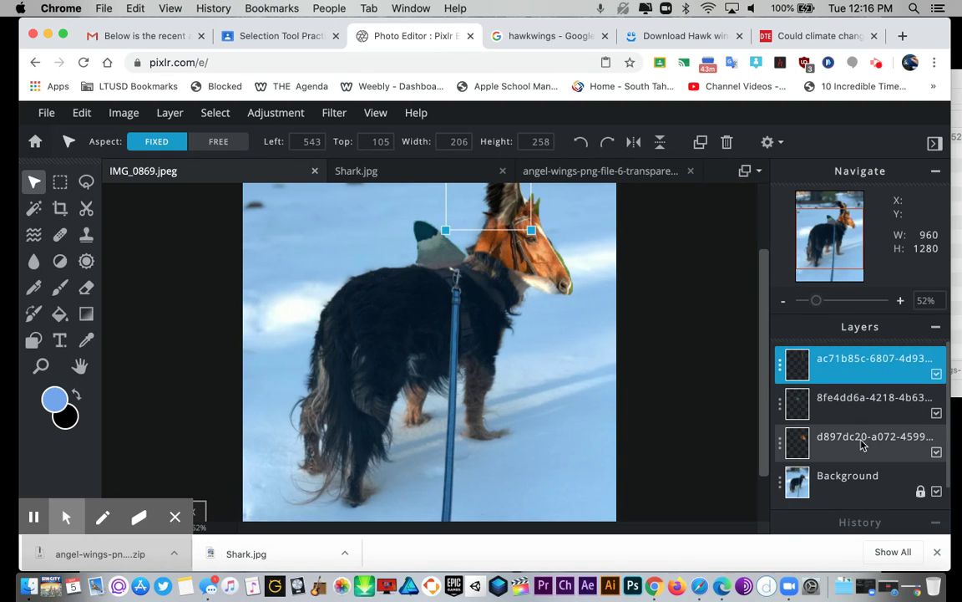
left_click_drag(863, 445, 860, 362)
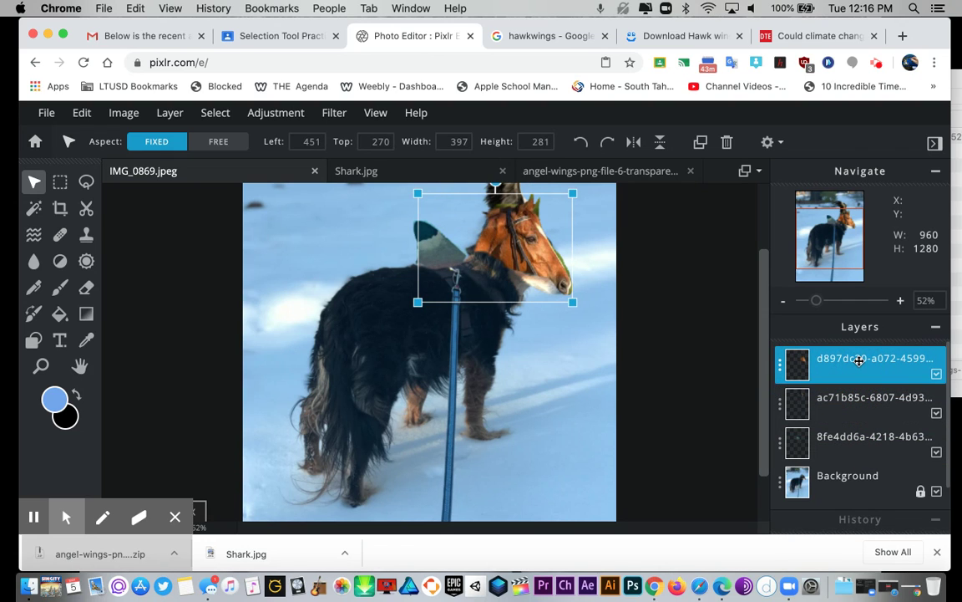
left_click(678, 300)
scroll(679, 300, "down", 3)
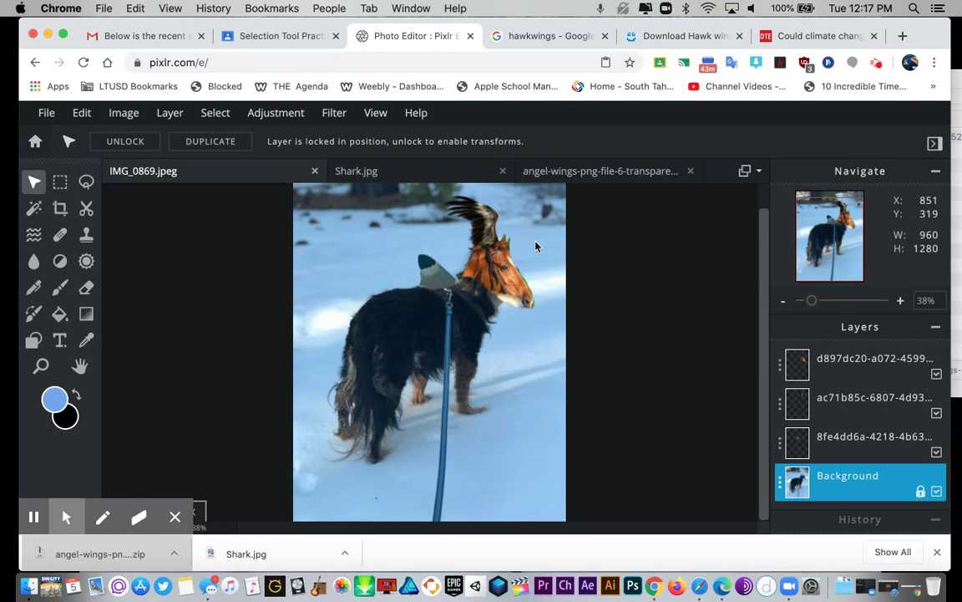
Step: Enlarge the hawk wing and move it off the horse head down onto the dog's back
left_click(479, 209)
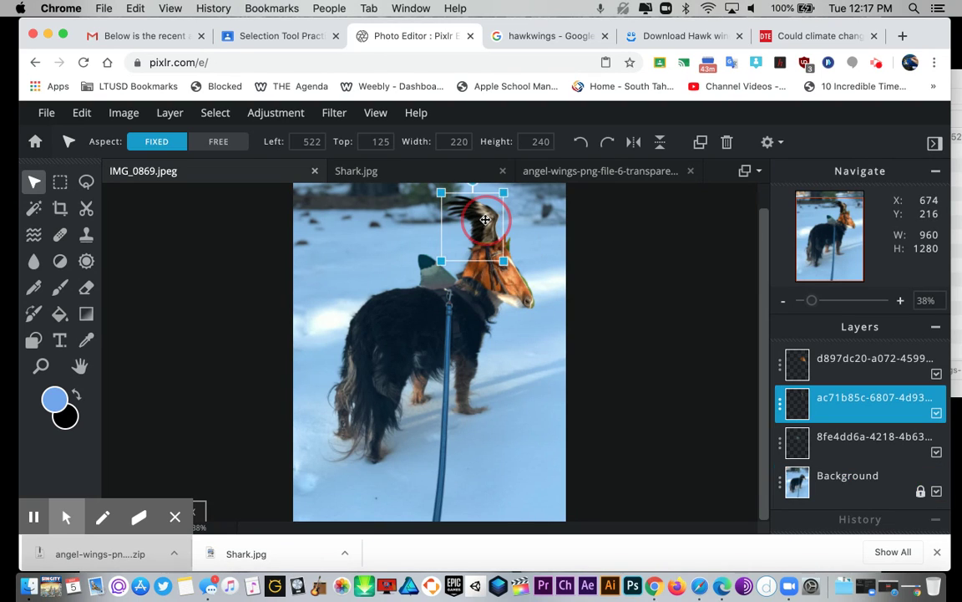
left_click_drag(447, 234, 389, 272)
left_click_drag(343, 243, 350, 223)
left_click_drag(381, 278, 439, 278)
left_click(441, 277)
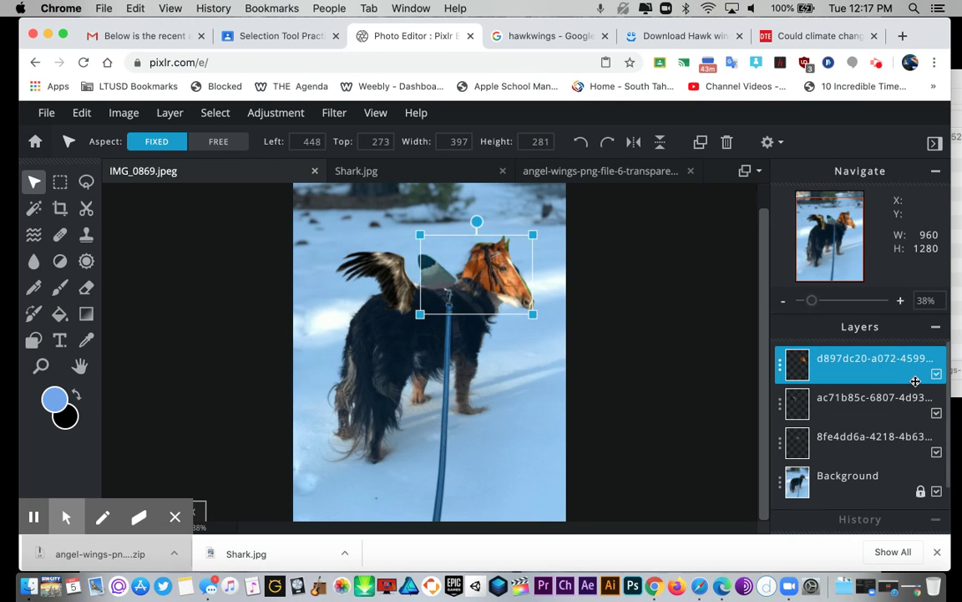
left_click(870, 398)
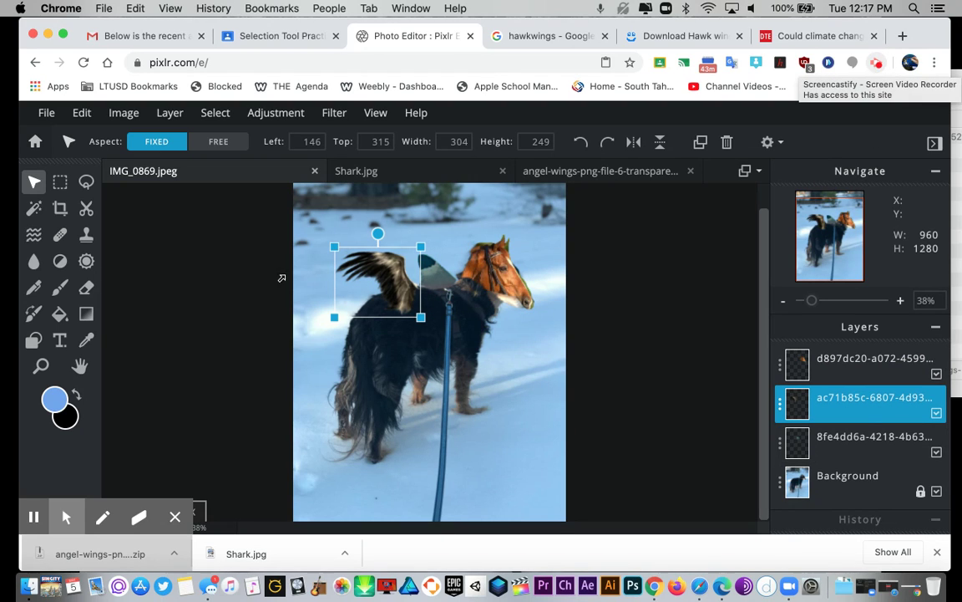
Step: Download the composite as a High-quality (90%) JPG named 'Steve Beast'
left_click(45, 120)
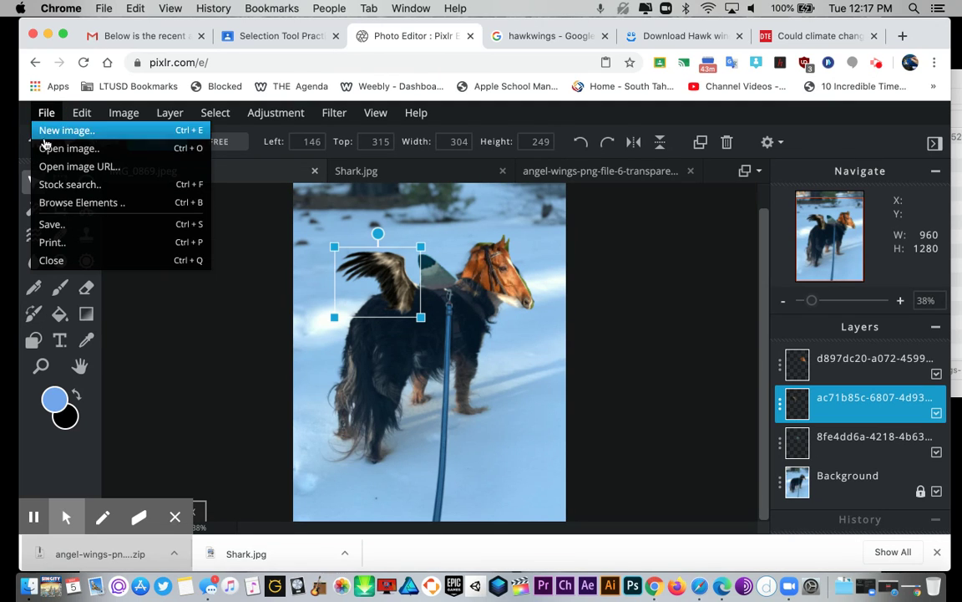
left_click(98, 224)
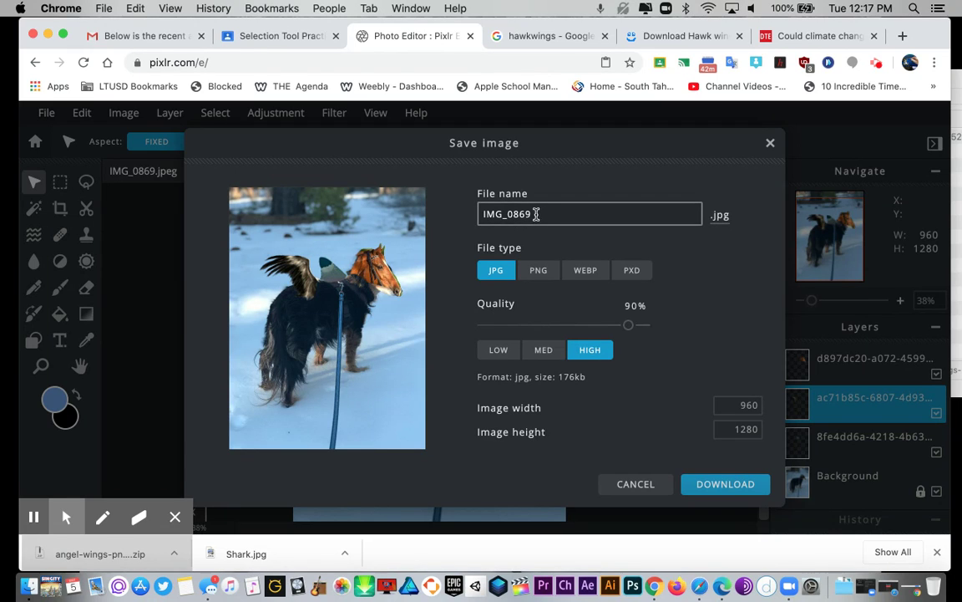
left_click_drag(538, 213, 485, 215)
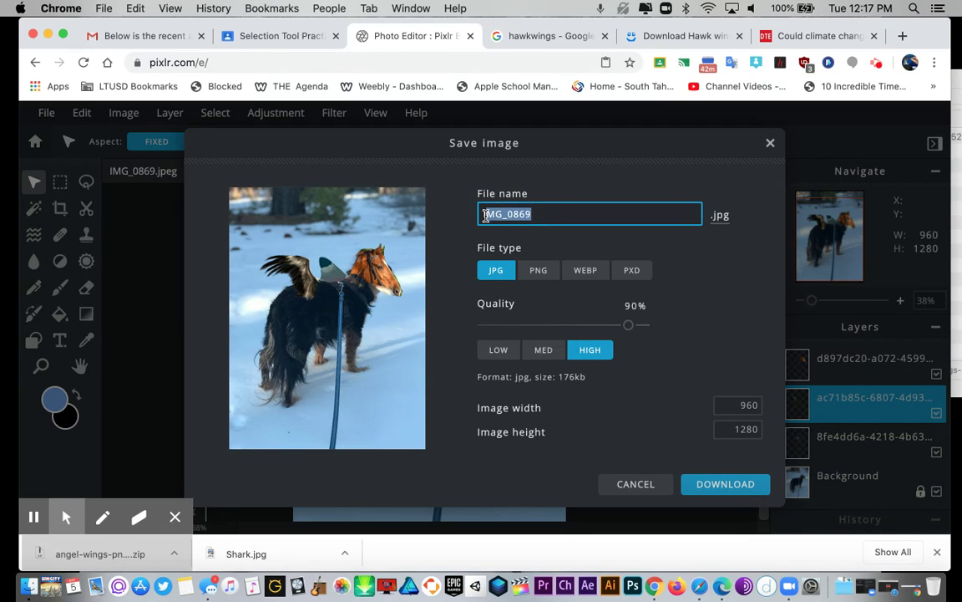
type("Stev")
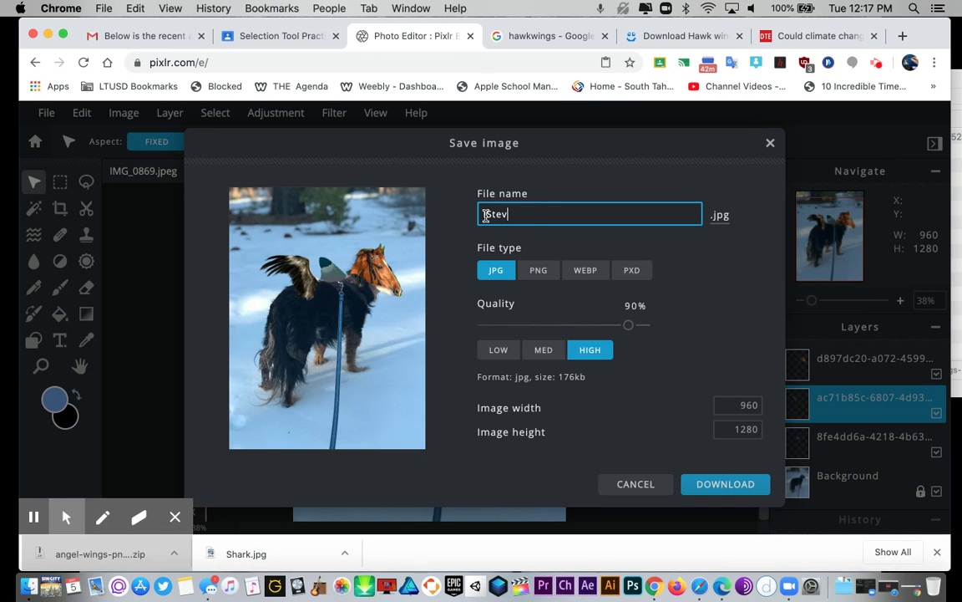
type("e")
key("BackSpace")
type("Beast")
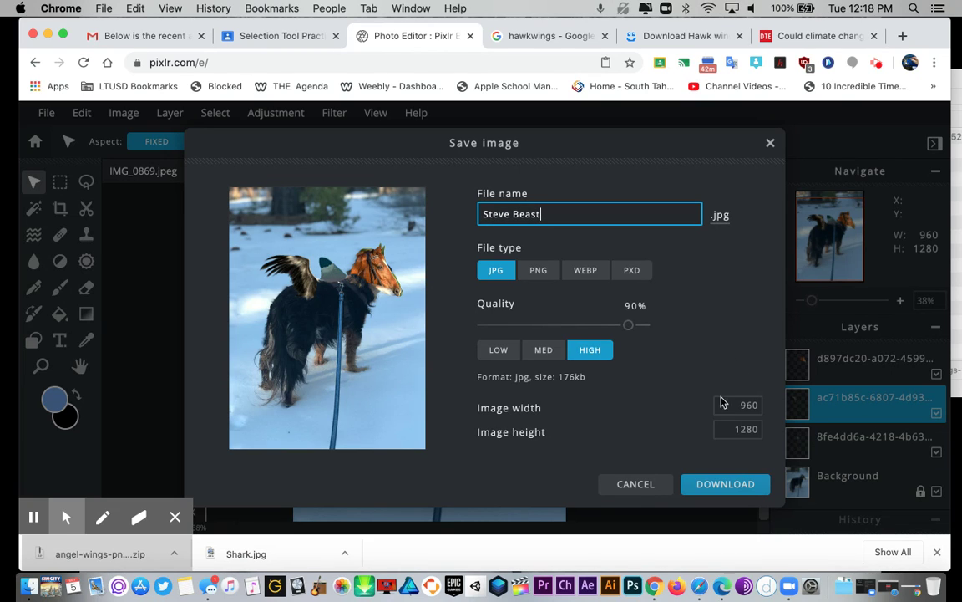
left_click(729, 485)
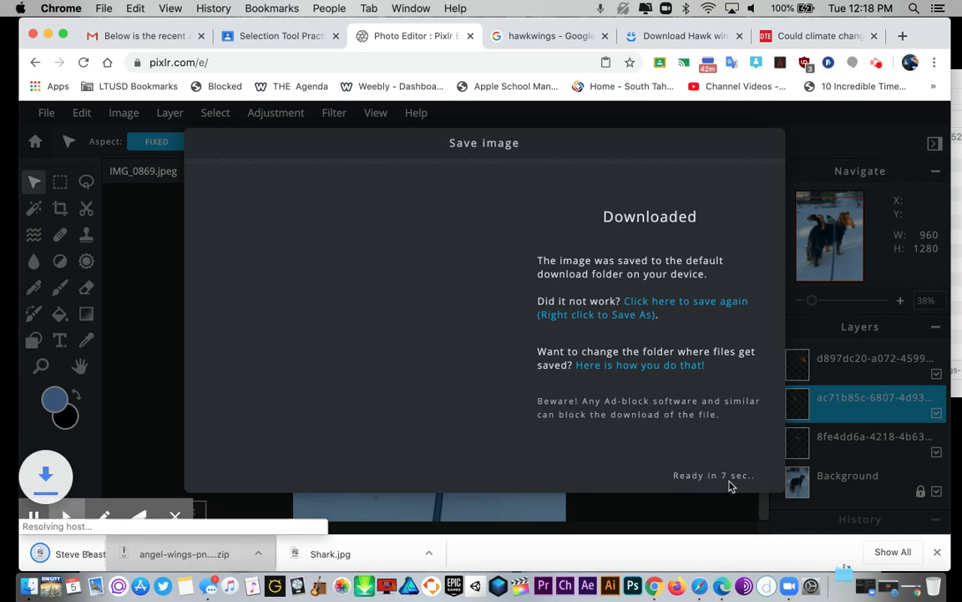